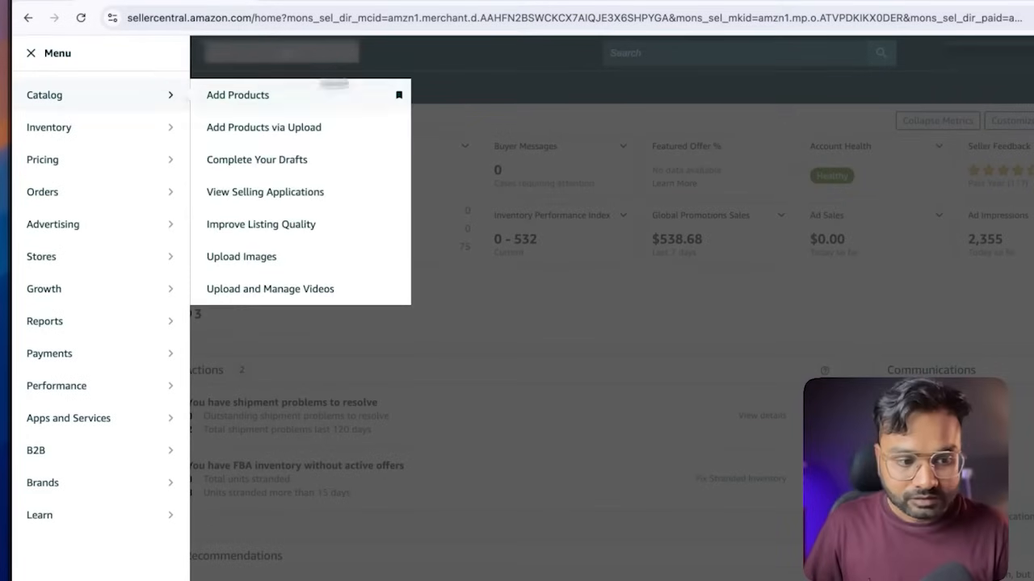
Switch to Seller Central and open the advertising Campaign Manager from its main navigation
click(535, 70)
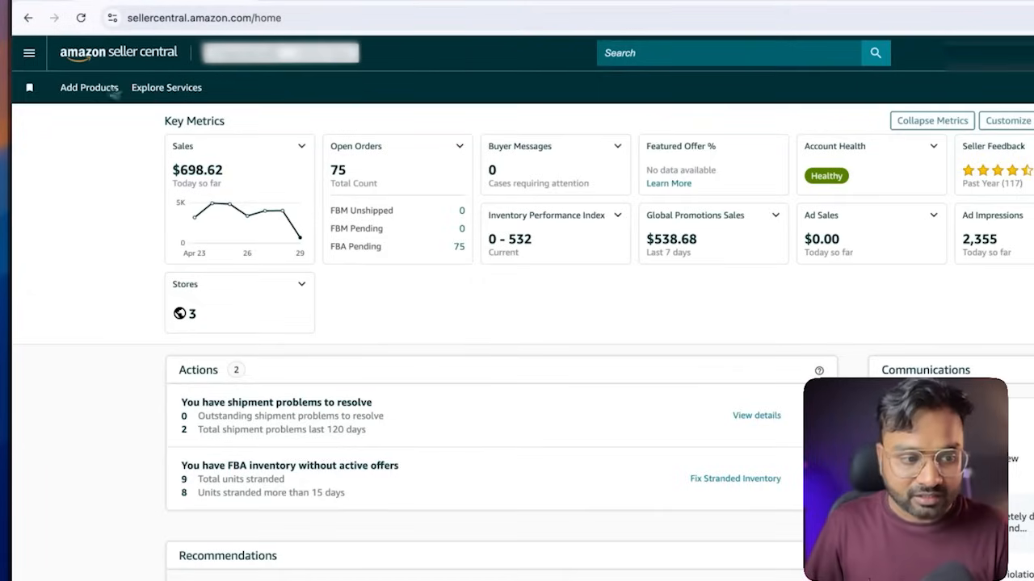
click(29, 53)
mouse_move(54, 235)
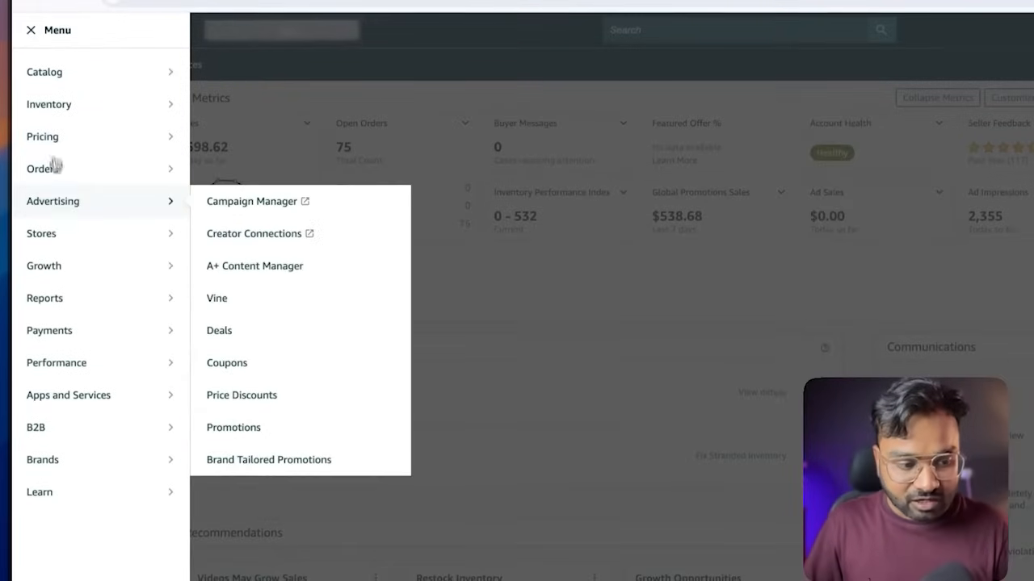
right_click(239, 201)
click(250, 202)
Open the Amazon storefront in another tab and open the collagen supplement under Keep shopping for
key(ctrl+Tab)
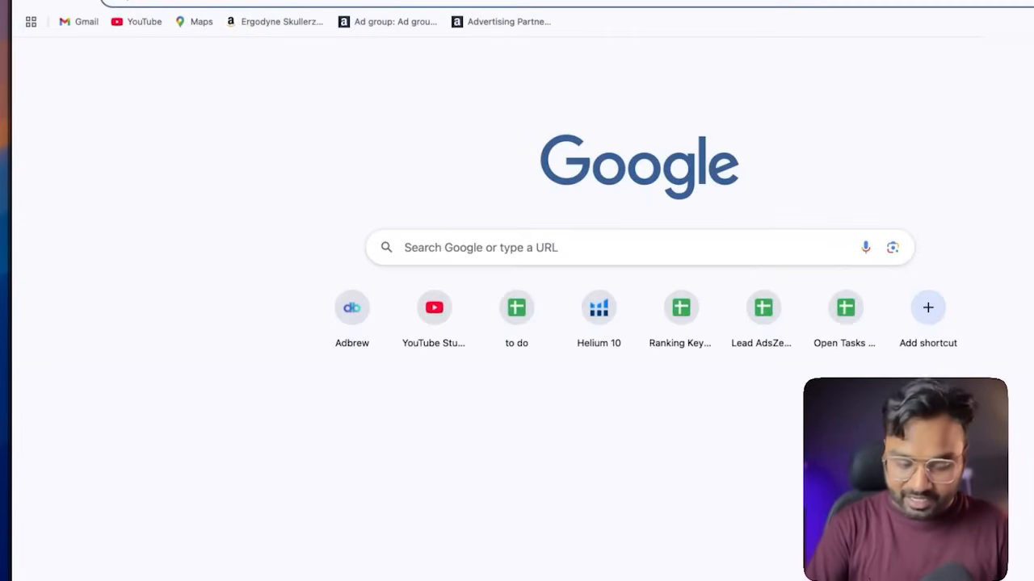
text(amazon)
key(Return)
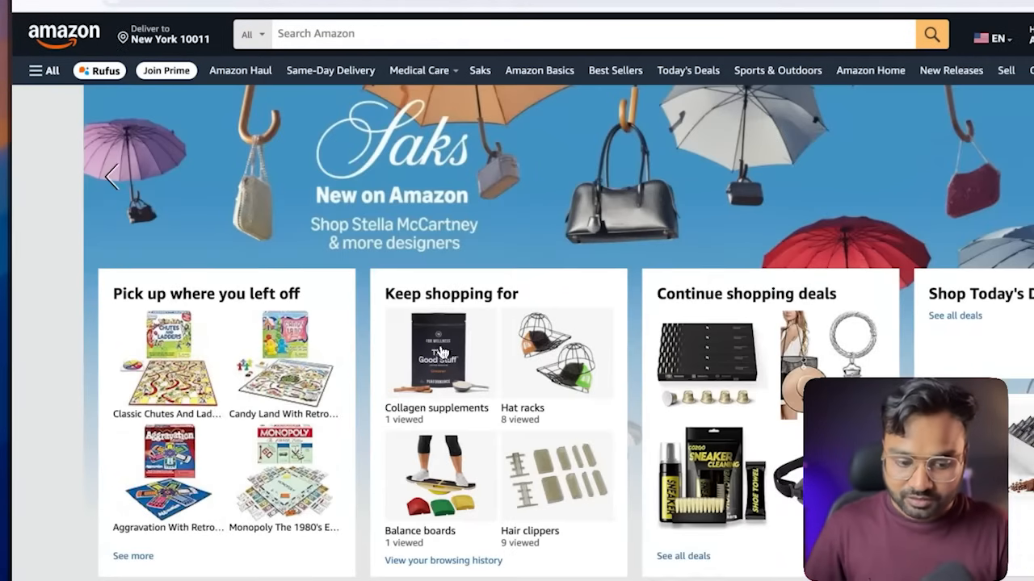
click(442, 358)
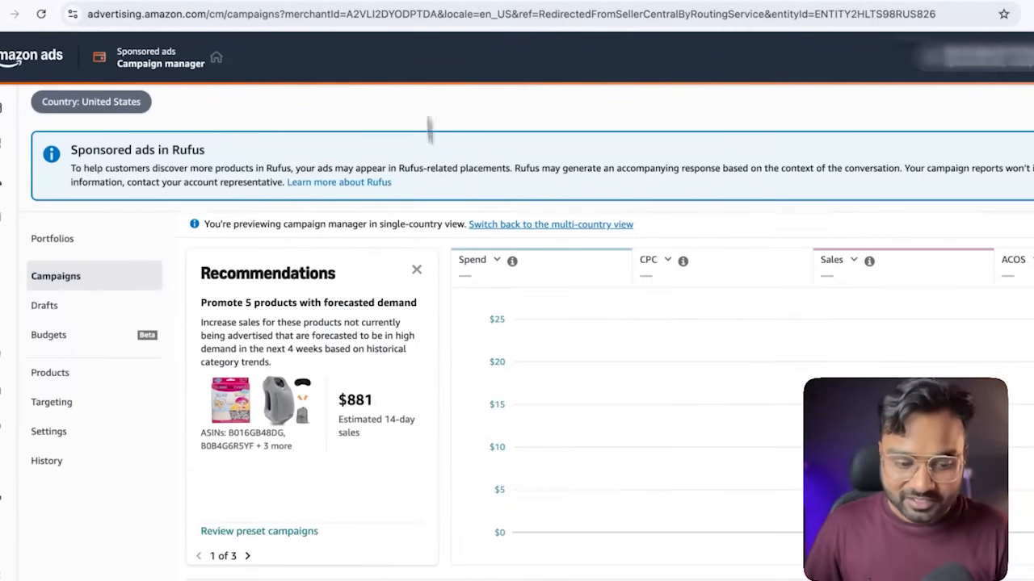
Set the campaign date range to Apr 22–29 and clear both the sp102 search and the Enabled status filter
scroll(482, 260, down, 2)
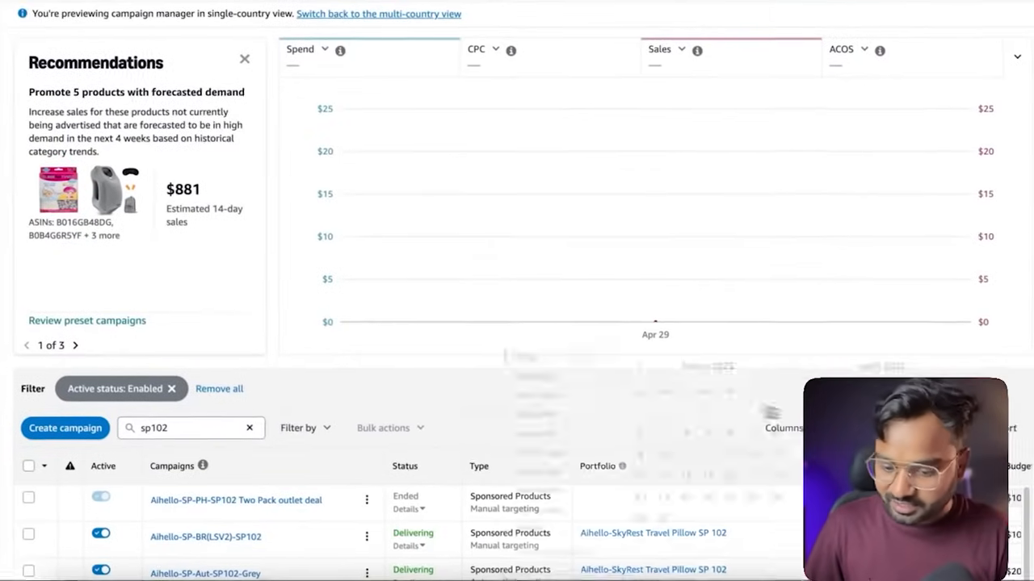
click(909, 427)
click(534, 394)
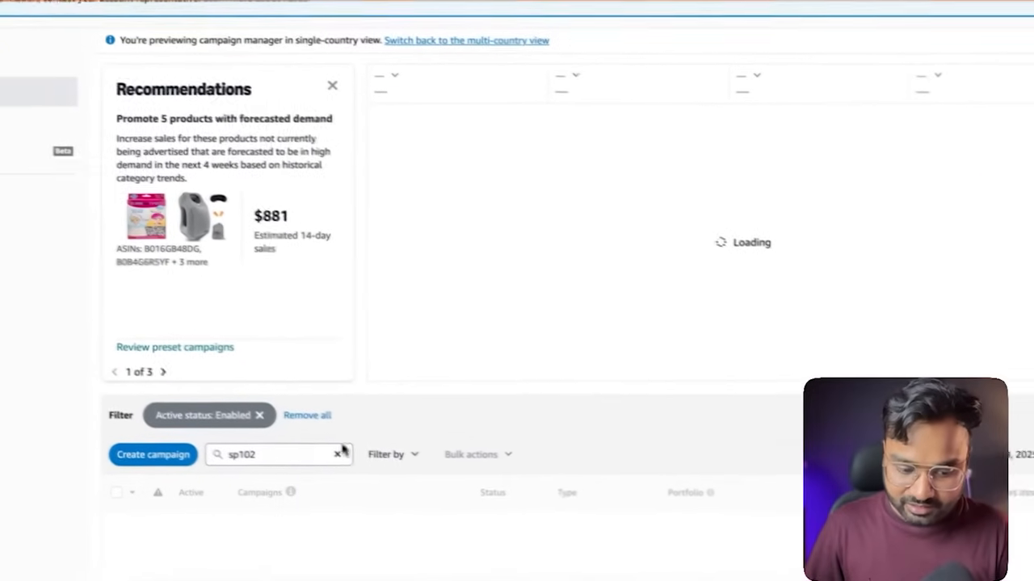
click(360, 463)
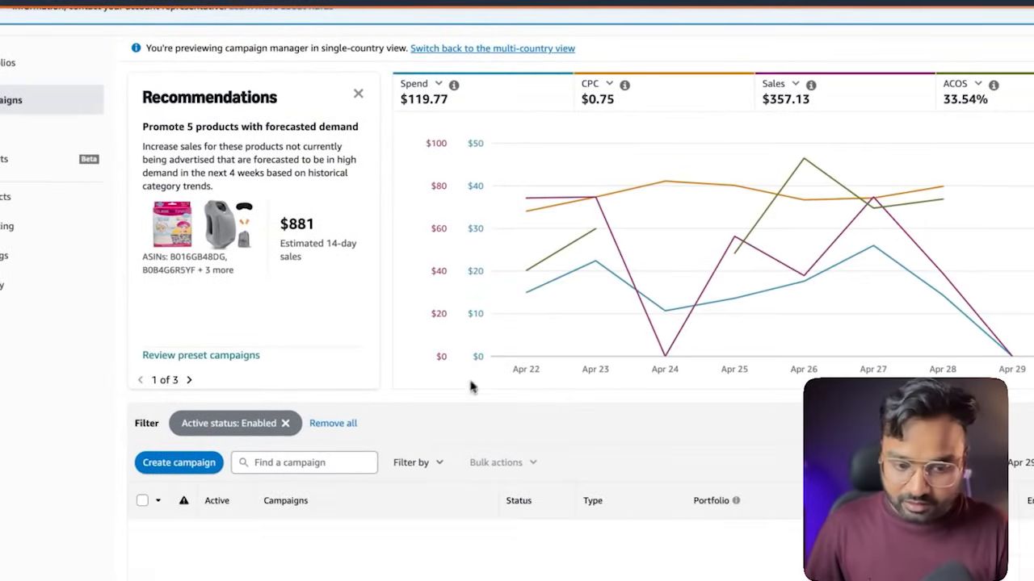
click(285, 424)
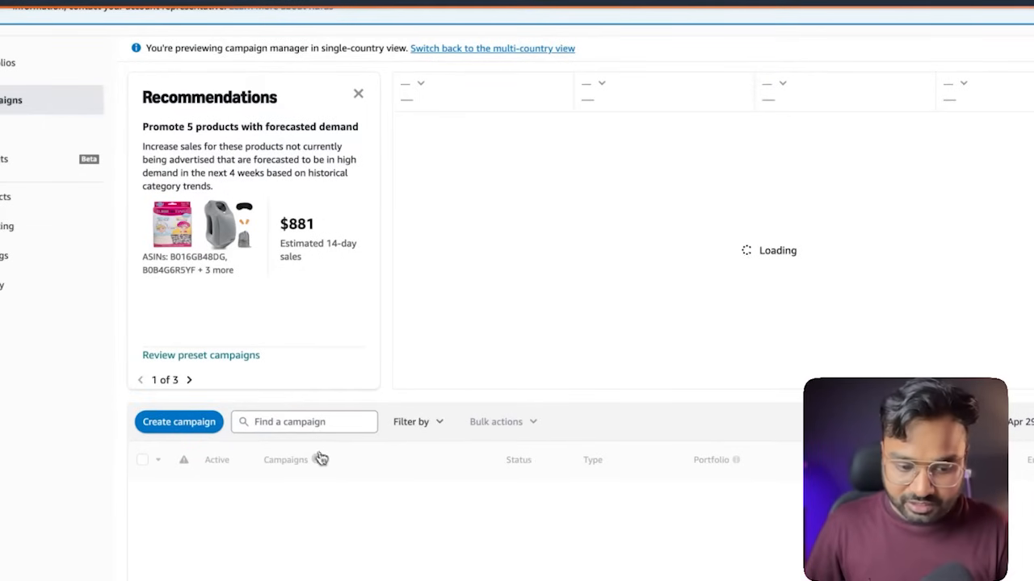
Dismiss all the campaign manager recommendations, skipping the feedback form
click(360, 95)
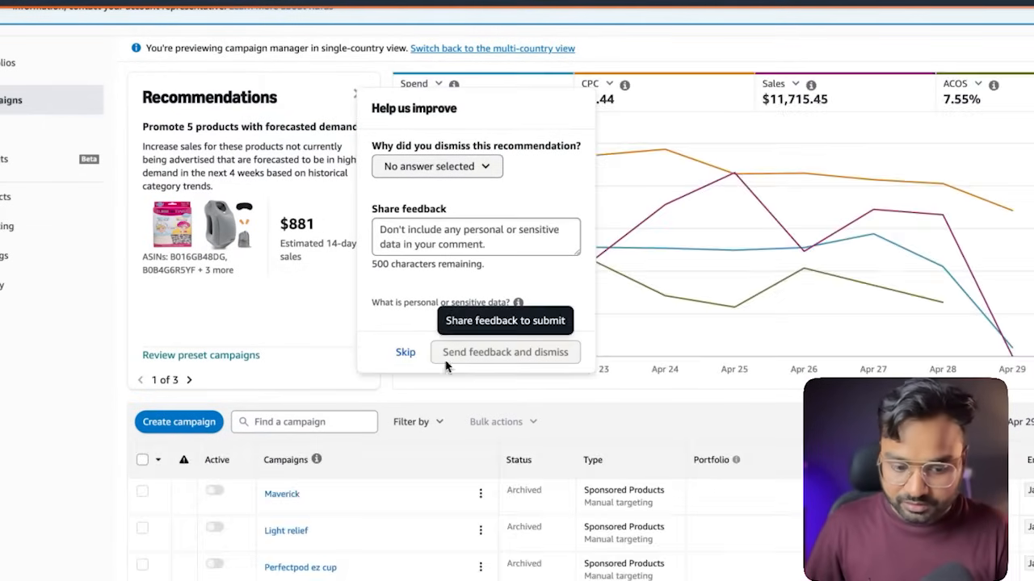
click(405, 351)
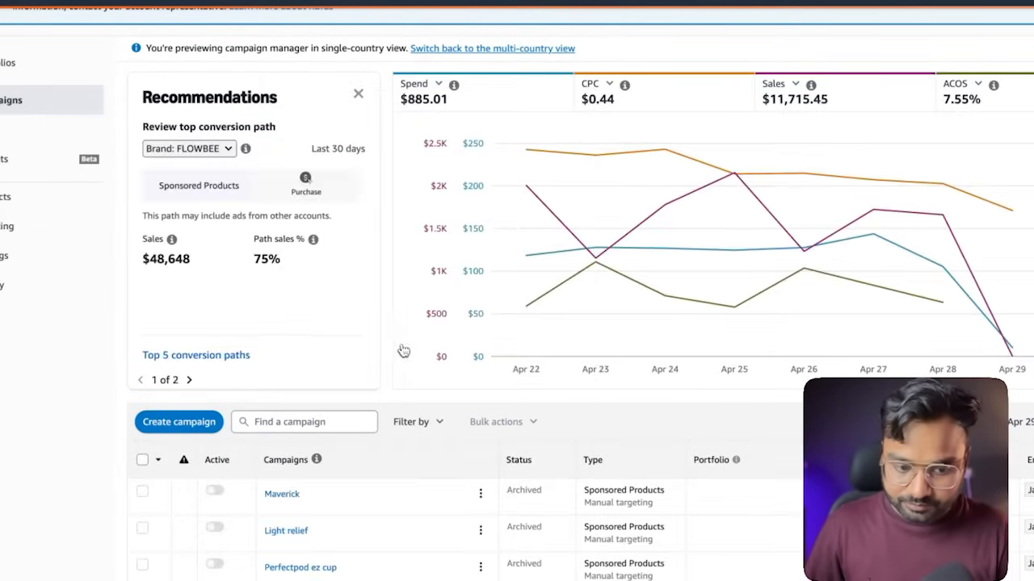
click(358, 96)
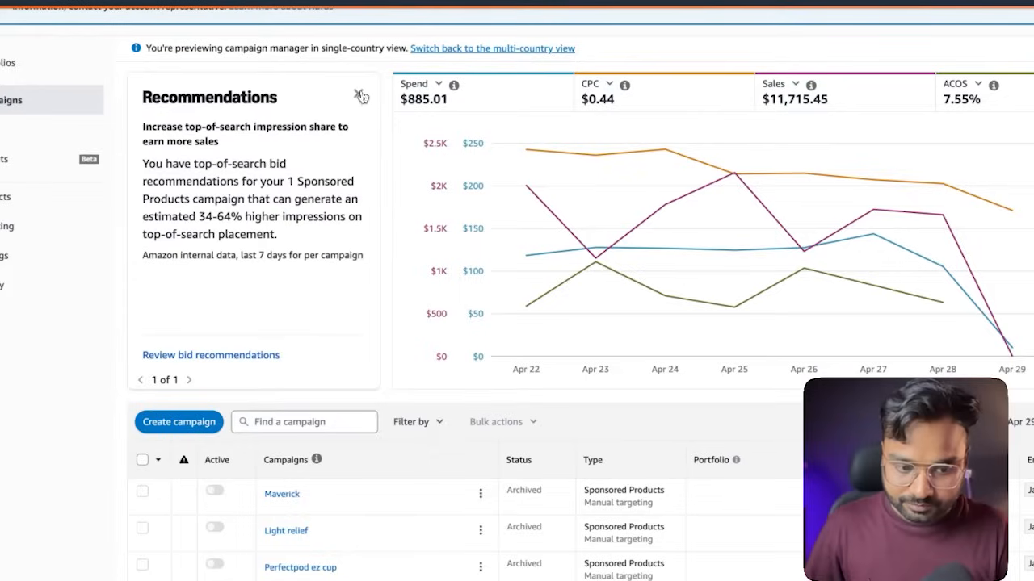
click(360, 96)
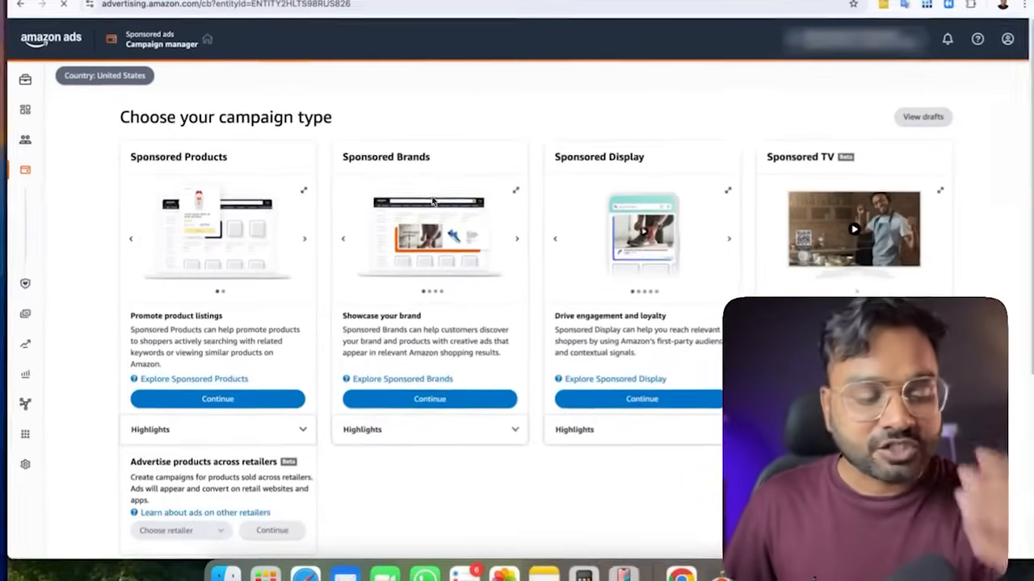
Start a new campaign of the Sponsored Products type
scroll(433, 202, down, 1)
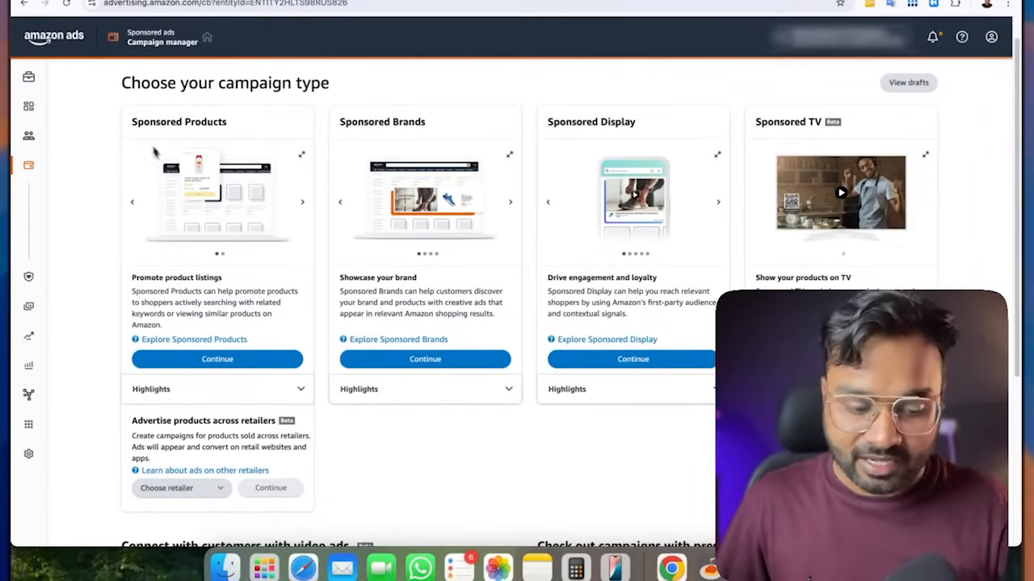
click(217, 360)
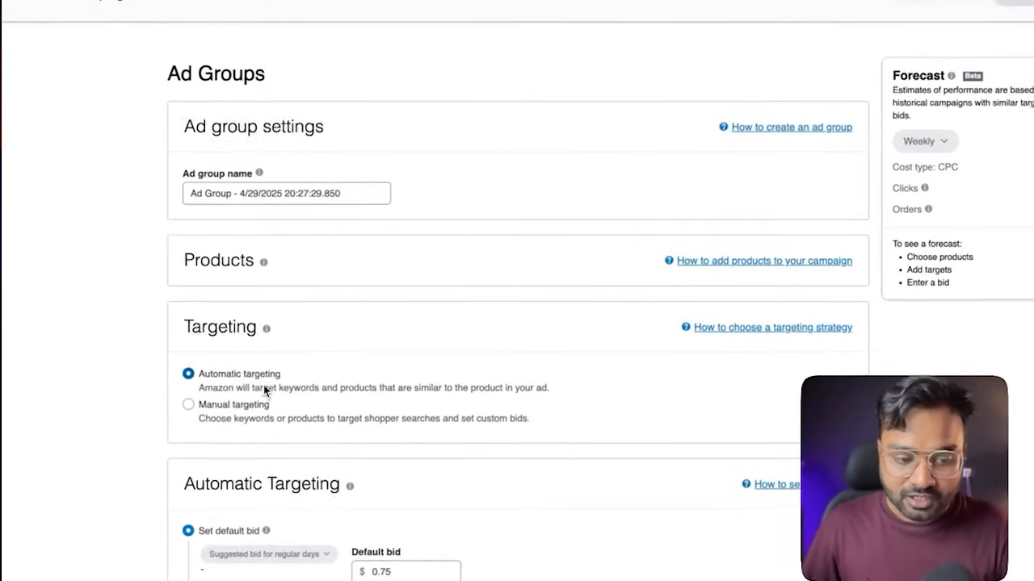
Name the new campaign's ad group Adgroup1
scroll(186, 158, down, 1)
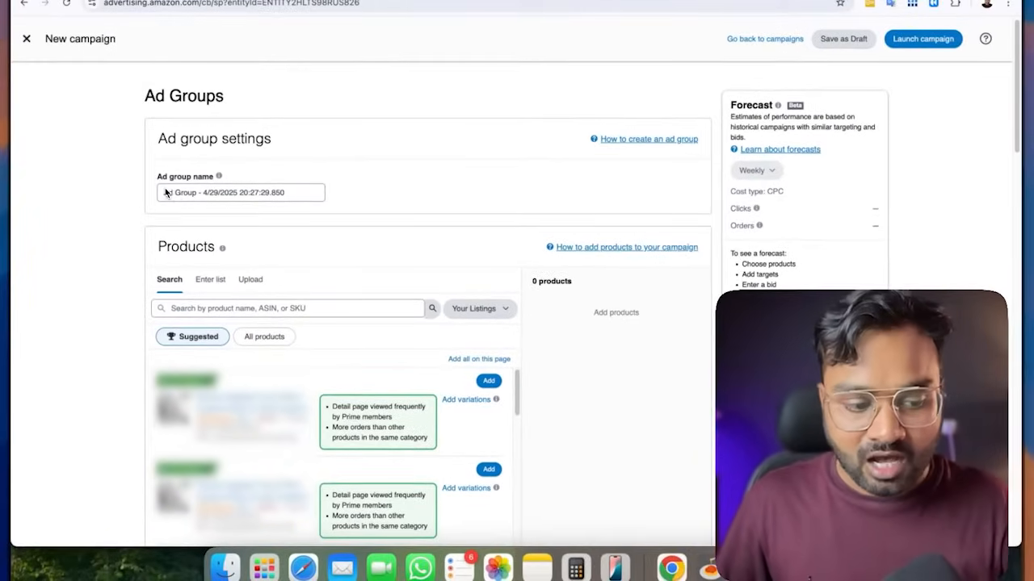
drag(296, 193, 162, 193)
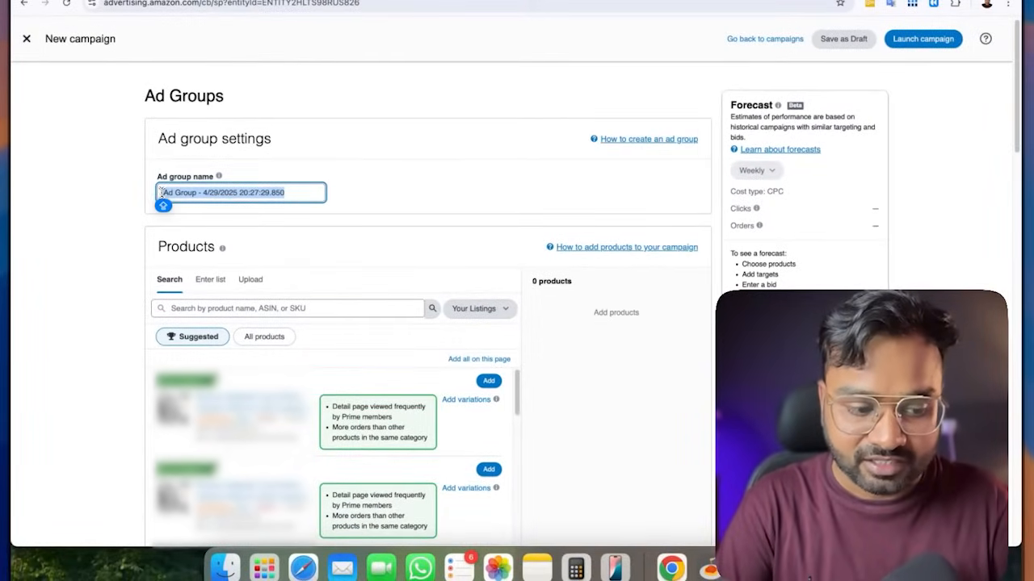
text(Addroup1)
click(431, 219)
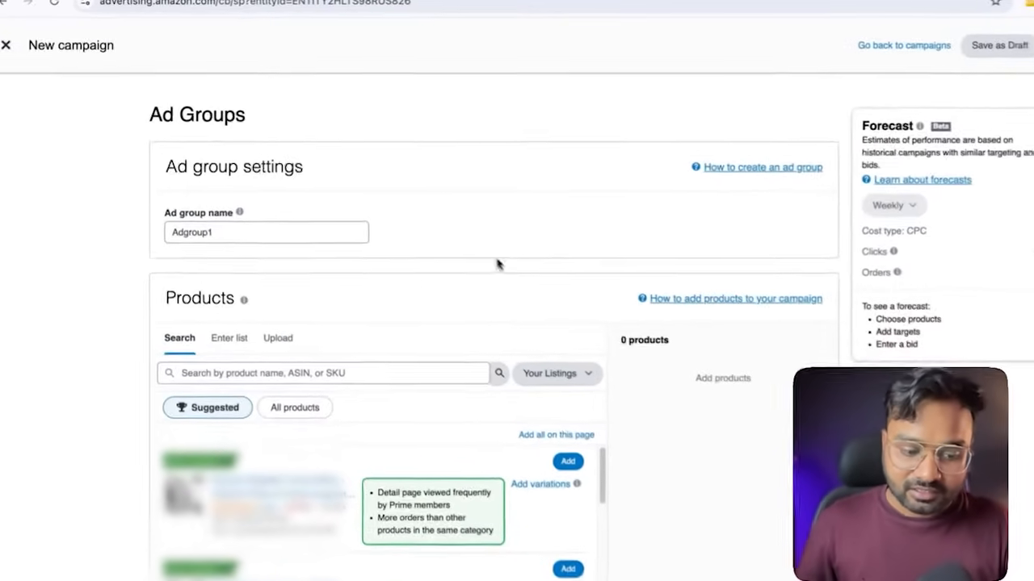
Add the first suggested product to the ad group
click(305, 373)
scroll(497, 231, down, 2)
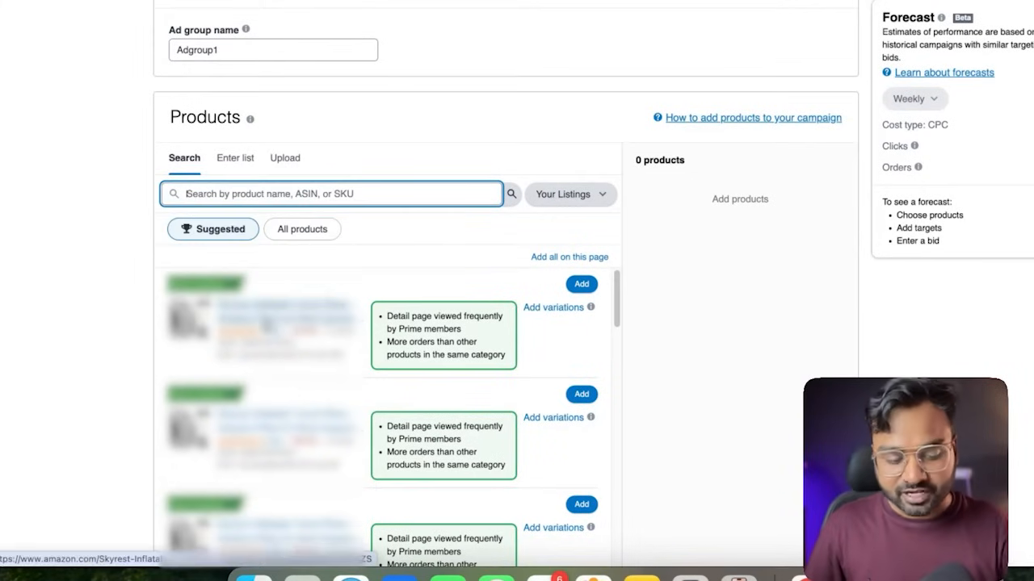
click(578, 285)
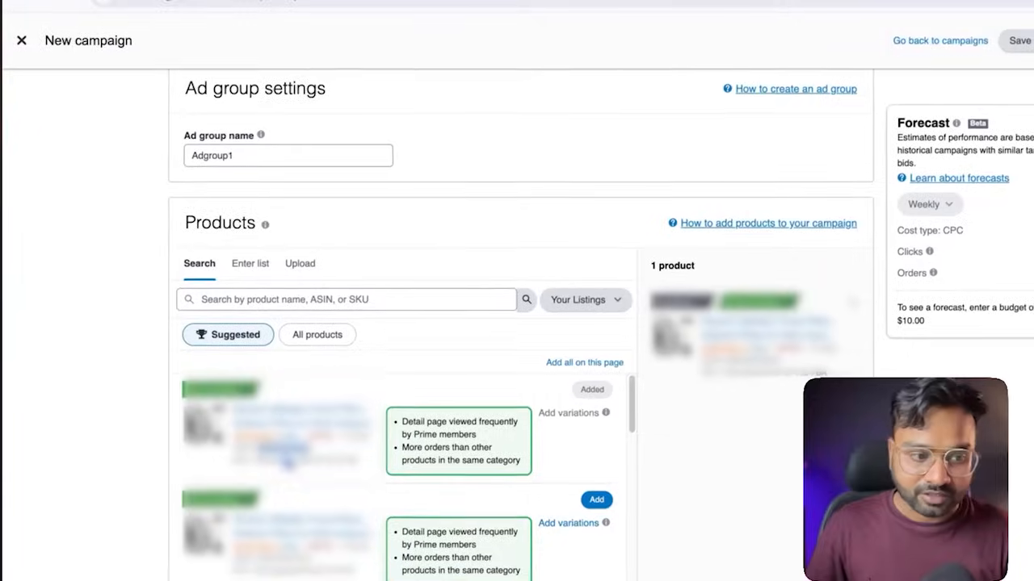
Open the Amazon storefront in a new tab and open a recently viewed product to copy its ASIN
key(ctrl+t)
text(ama)
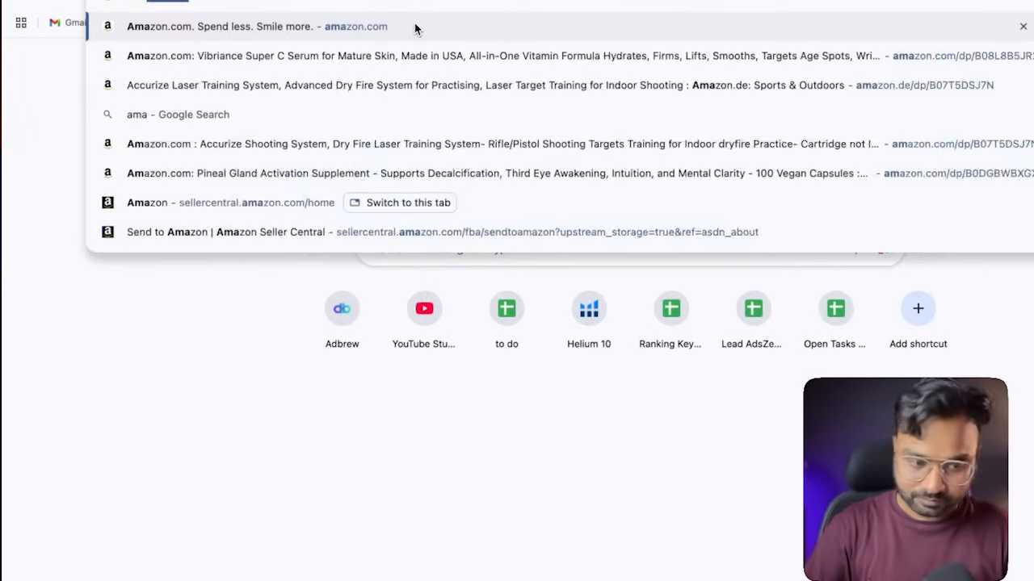
key(Return)
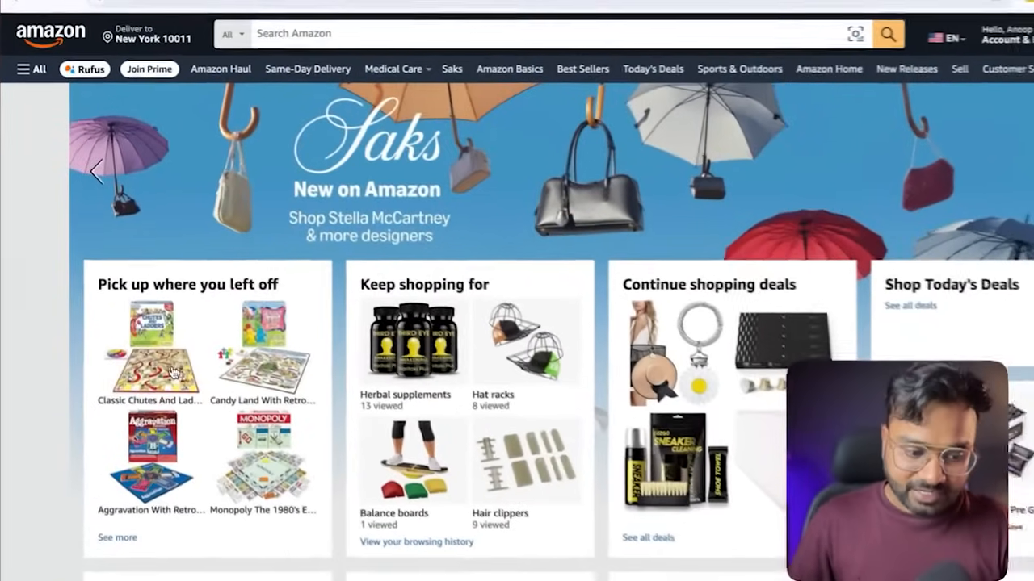
click(172, 372)
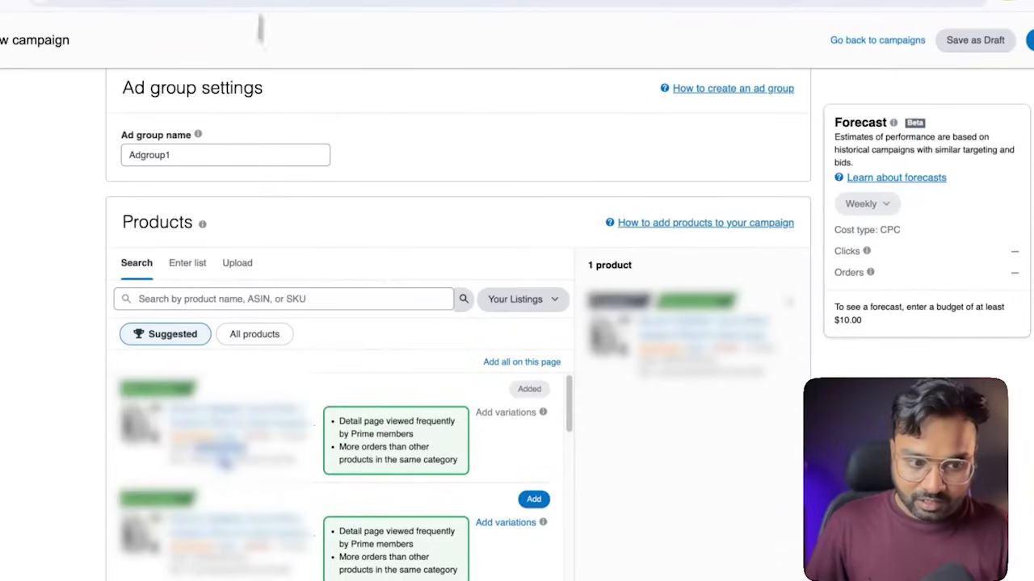
Search the listings for the copied ASIN and make the matching product the ad group's only product
click(239, 299)
key(ctrl+v)
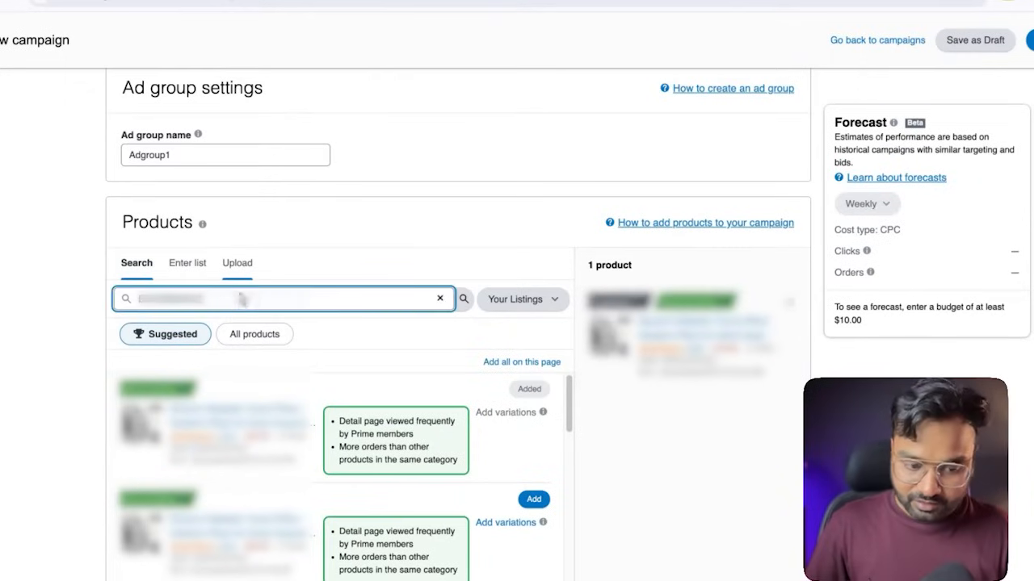
click(463, 301)
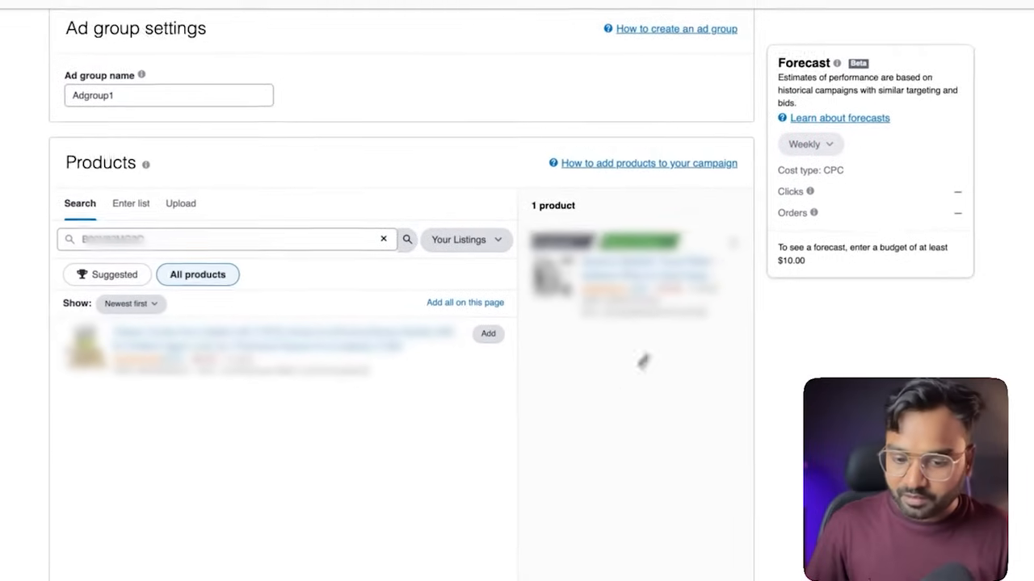
click(488, 333)
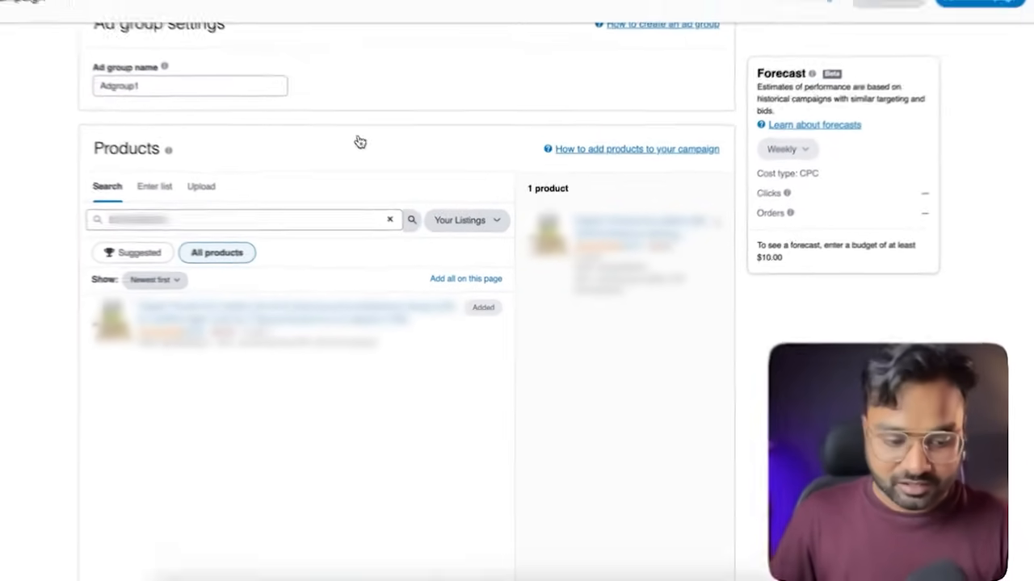
Keep automatic targeting and switch its bidding from a default bid to bids by targeting group
scroll(360, 142, down, 5)
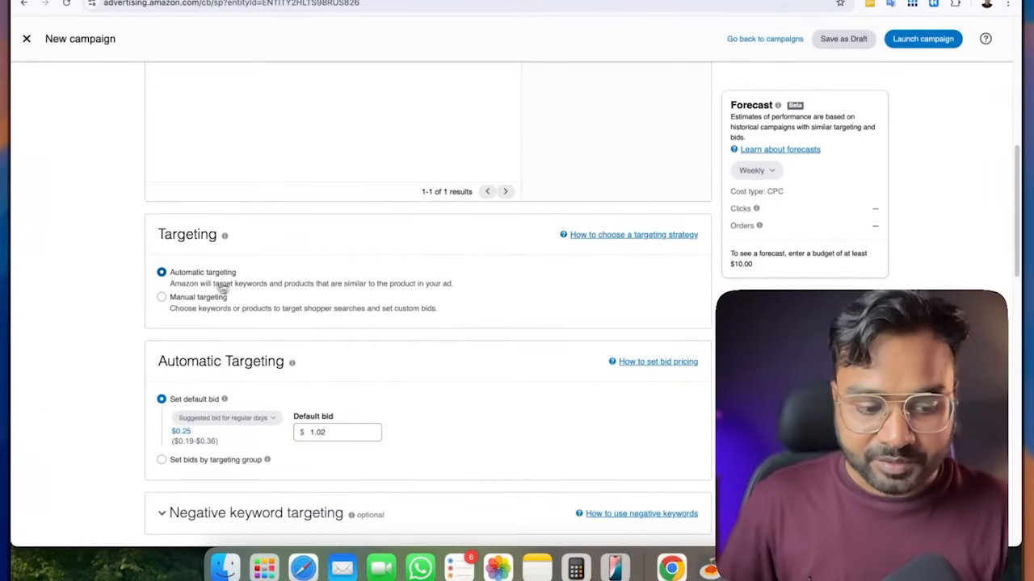
scroll(286, 288, down, 3)
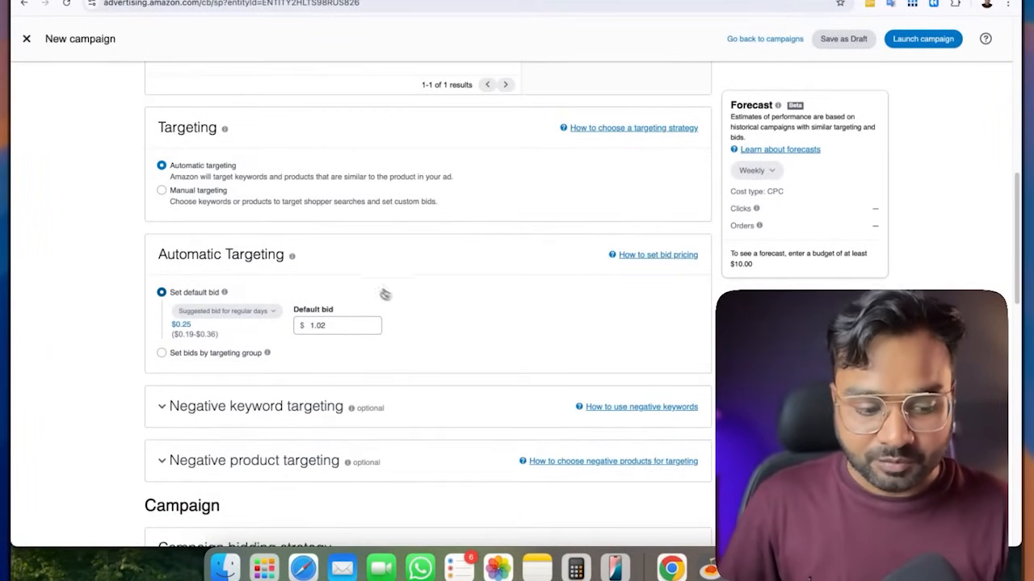
scroll(404, 299, down, 1)
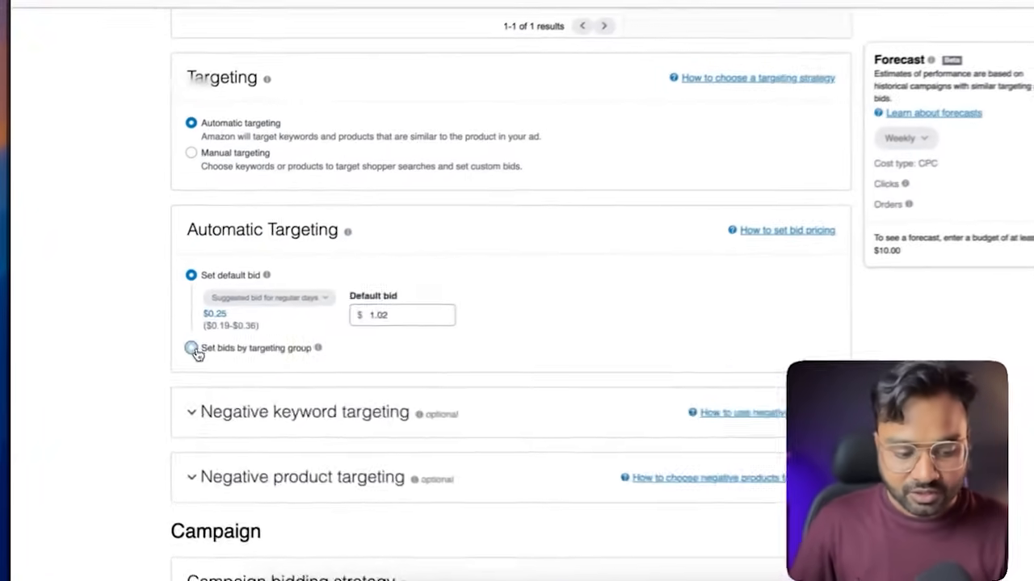
click(163, 347)
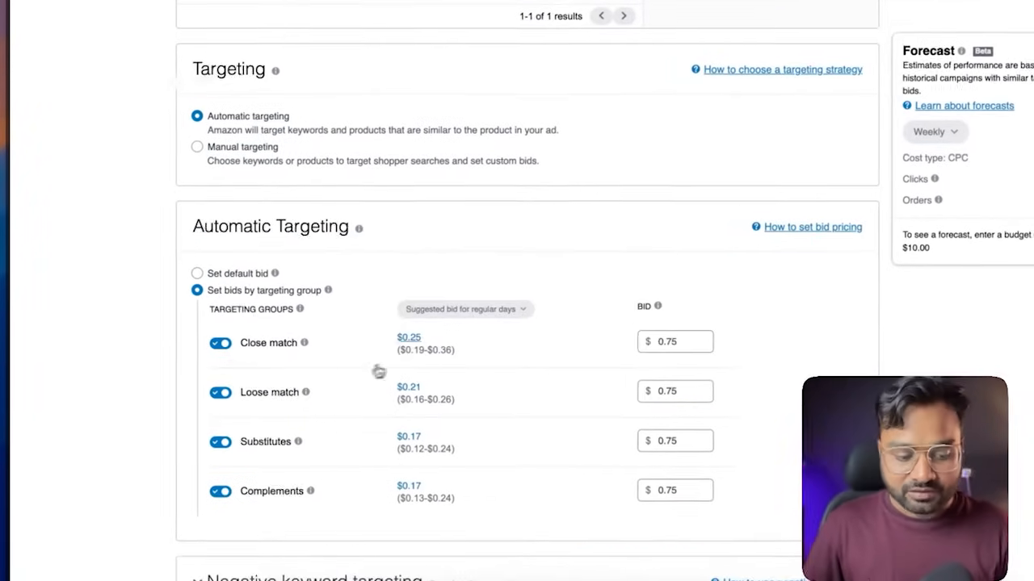
Apply the suggested bids of $0.25 for Close match and $0.21 for Loose match
scroll(457, 206, down, 3)
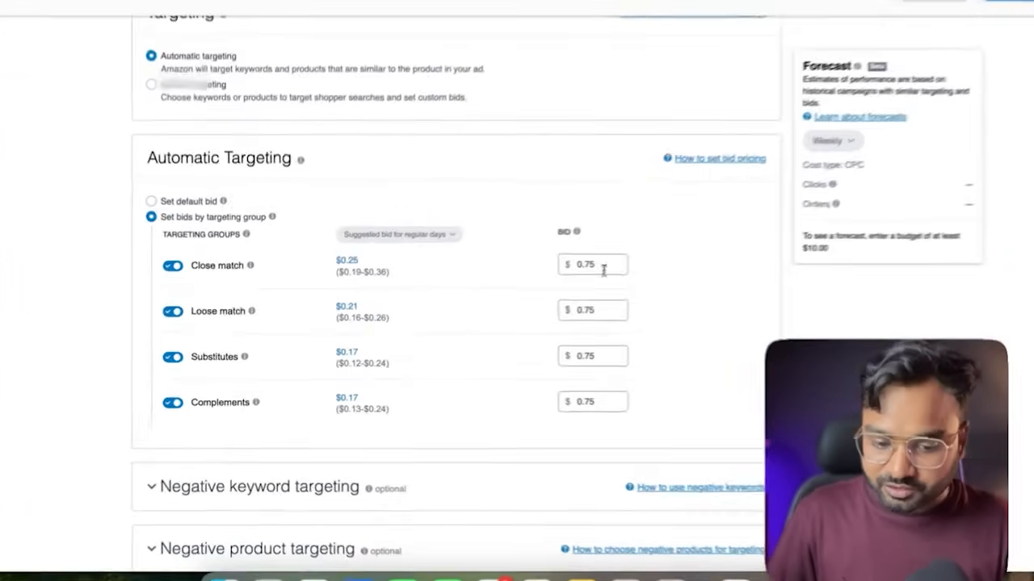
click(556, 279)
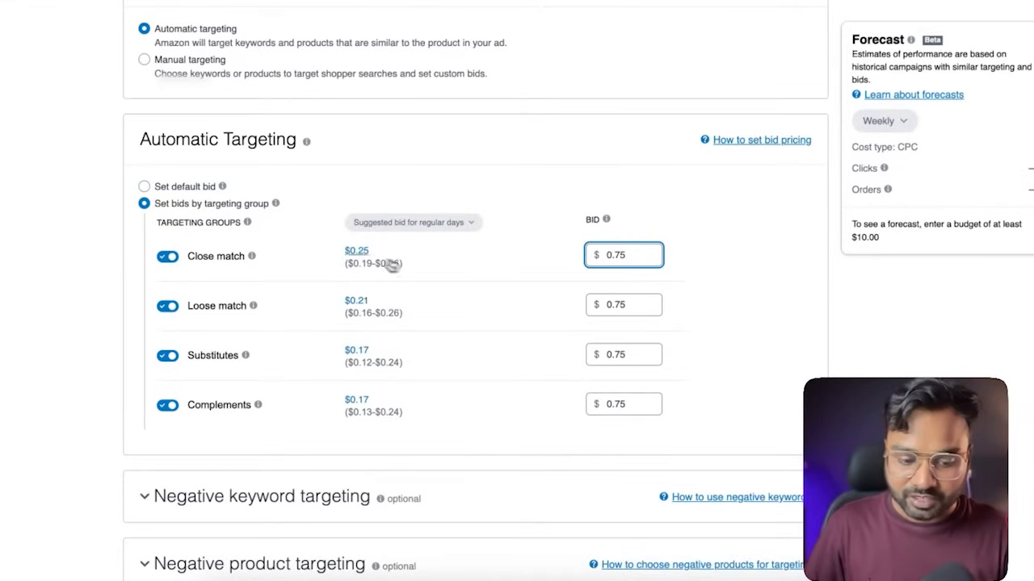
click(360, 252)
click(361, 300)
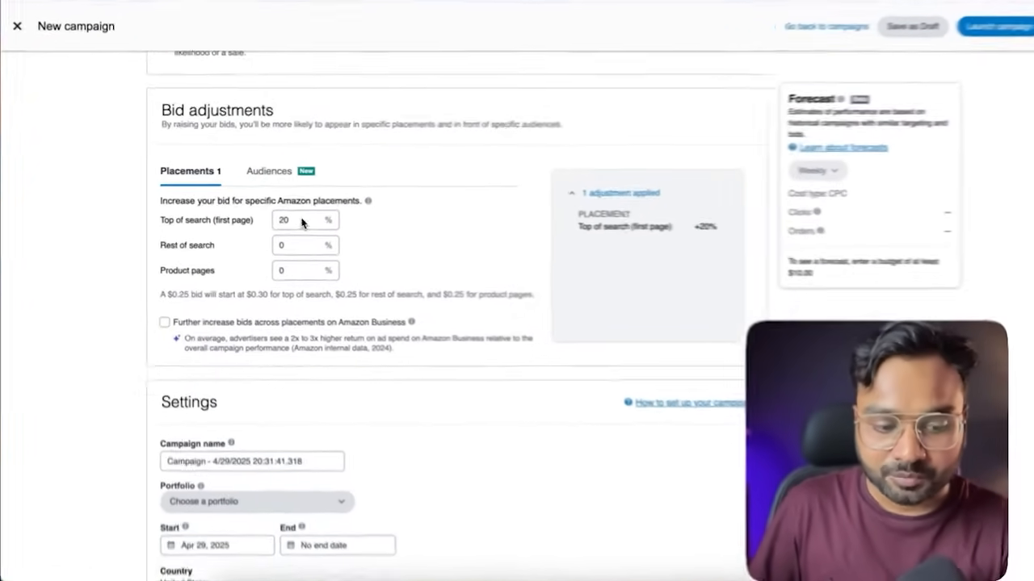
Change the top of search (first page) placement adjustment to 0% and set it back to 20%
drag(299, 222, 277, 221)
text(0)
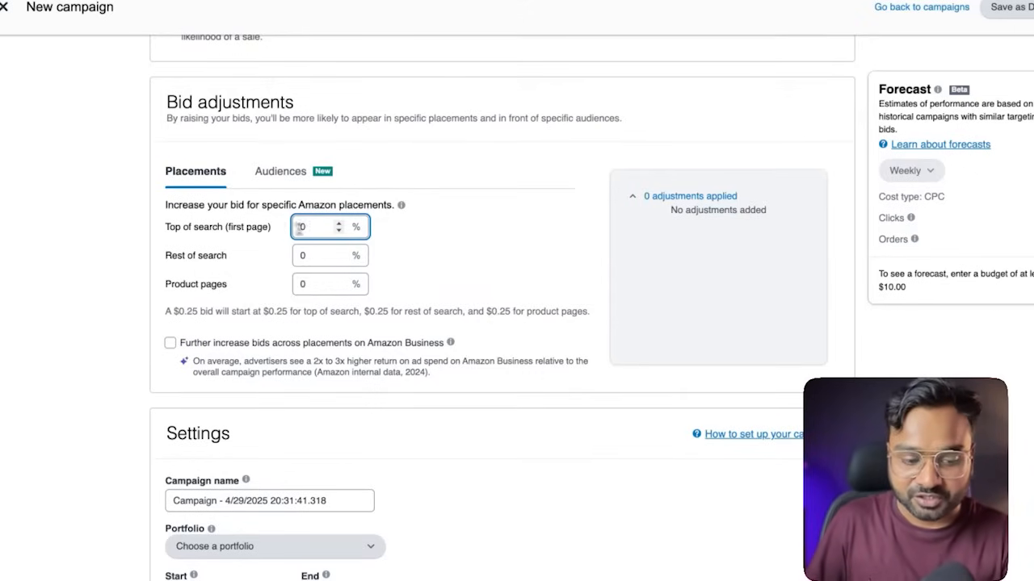
text(20)
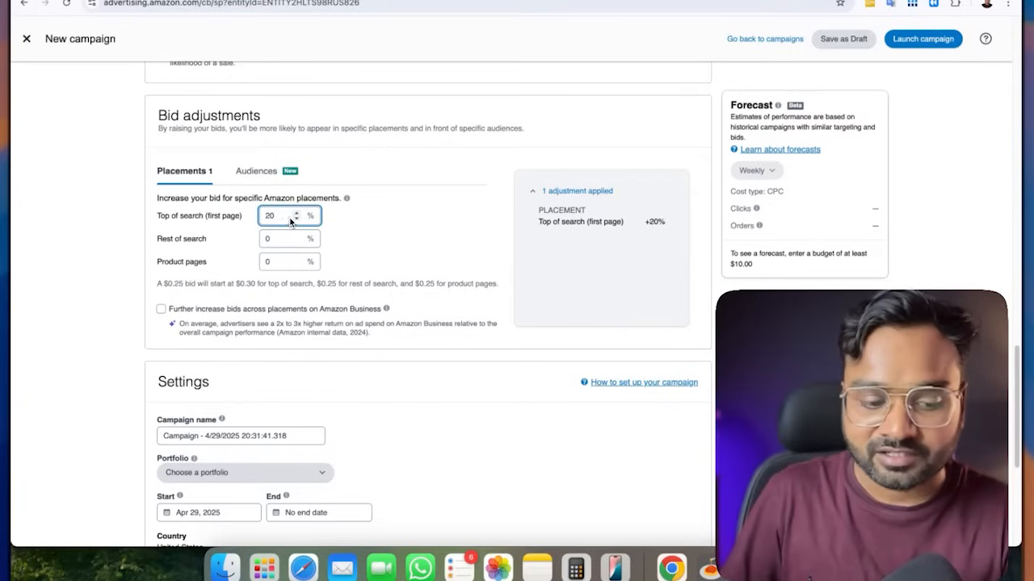
scroll(371, 209, down, 1)
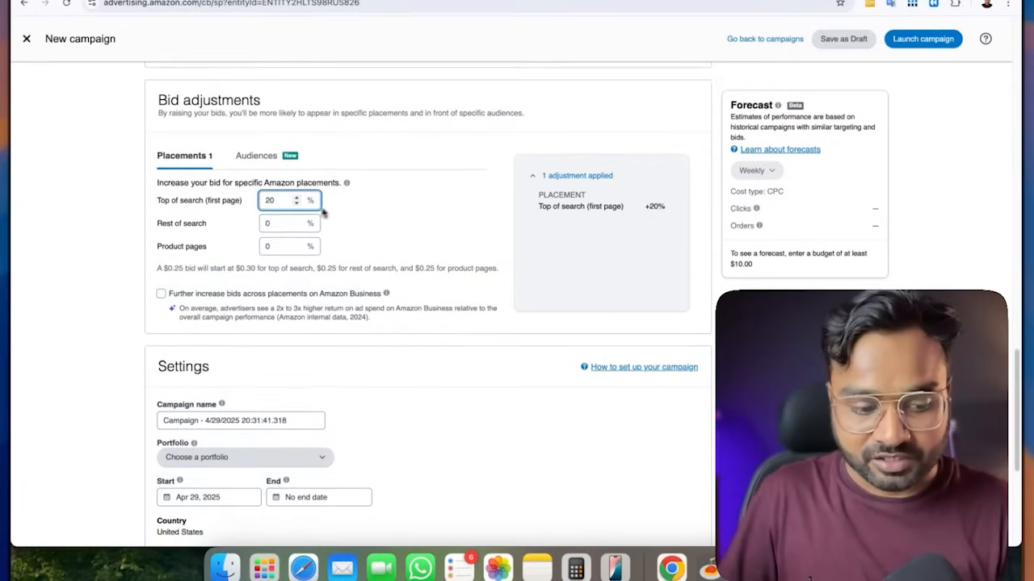
Set the placement adjustments to 0% for top of search and rest of search, and 20% for product pages
click(257, 226)
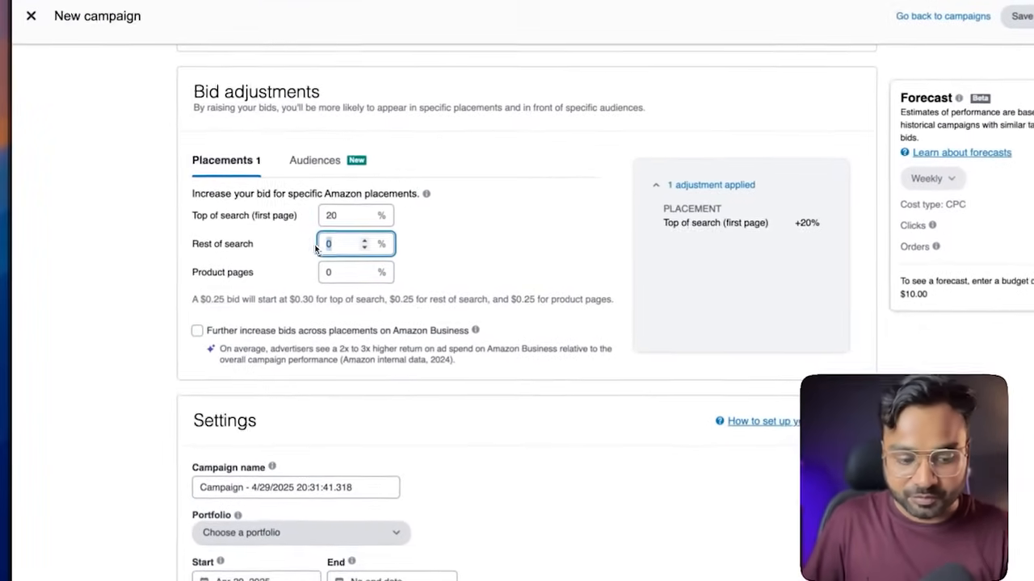
text(20)
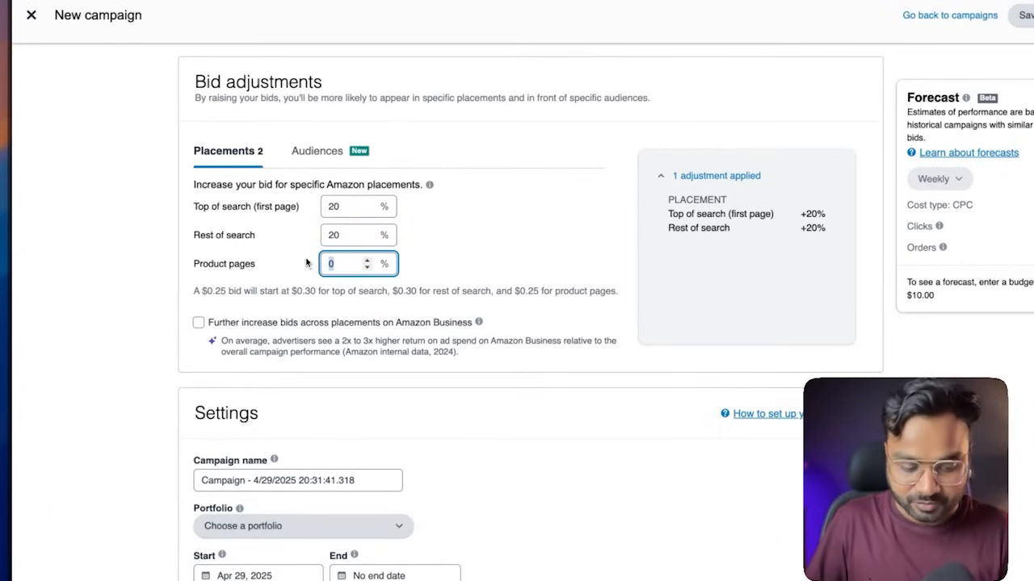
text(20)
click(339, 232)
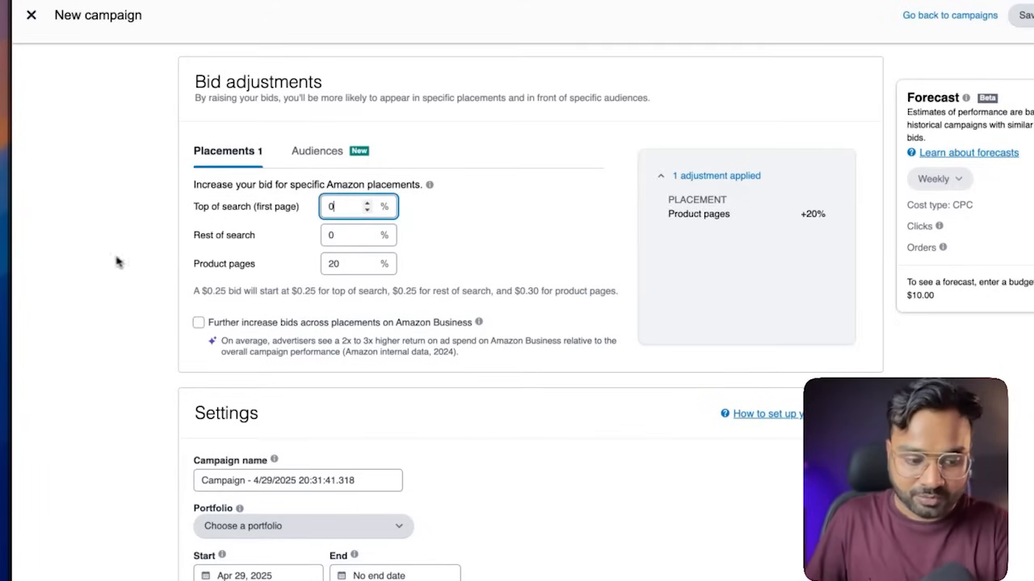
Replace the default campaign name with "SP-AUT-ASIN-adz-purpose"
scroll(379, 255, down, 4)
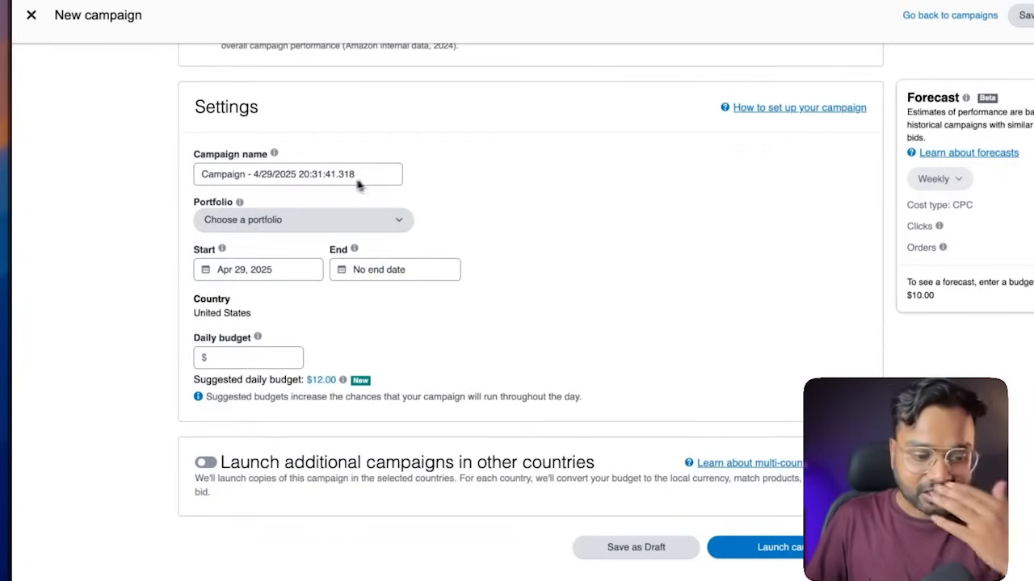
drag(372, 179, 169, 173)
text(SP)
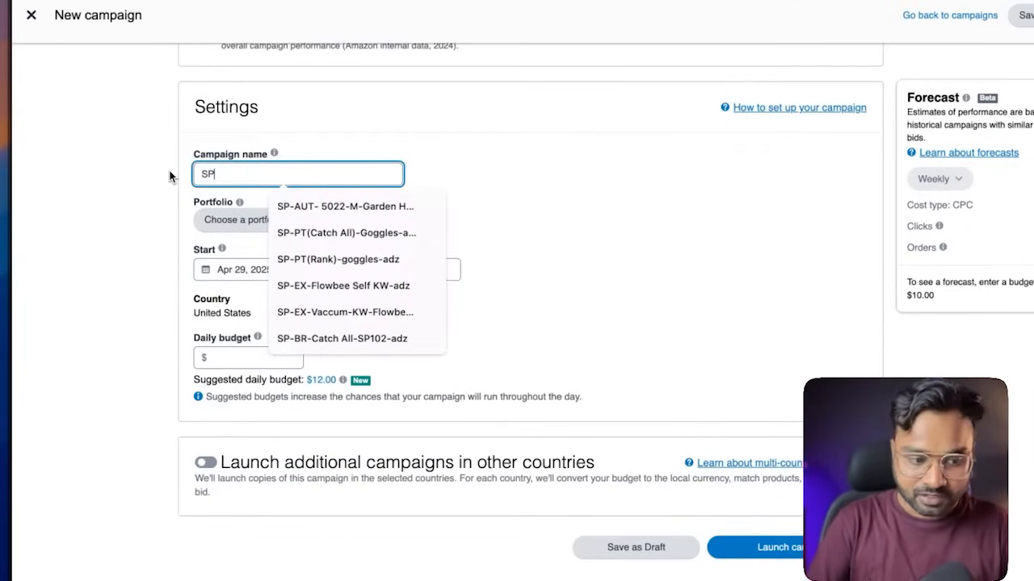
text(-)
text(AUT-)
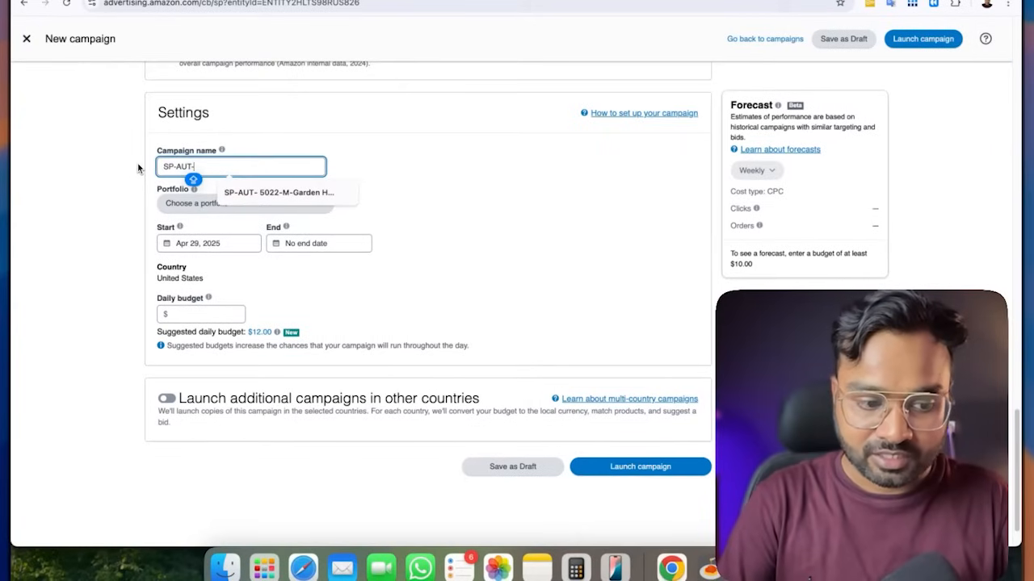
text(ASIN-)
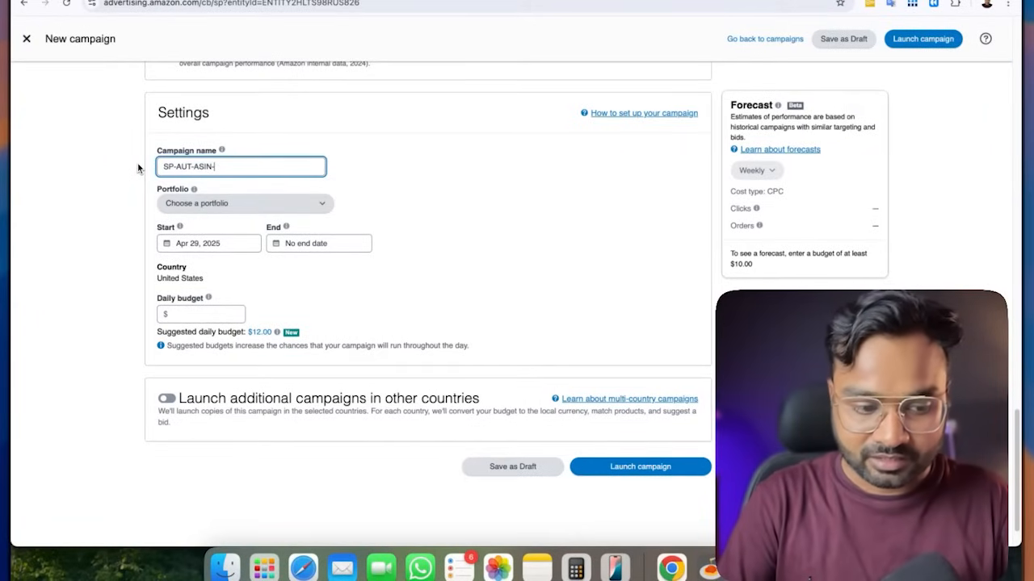
text(adz)
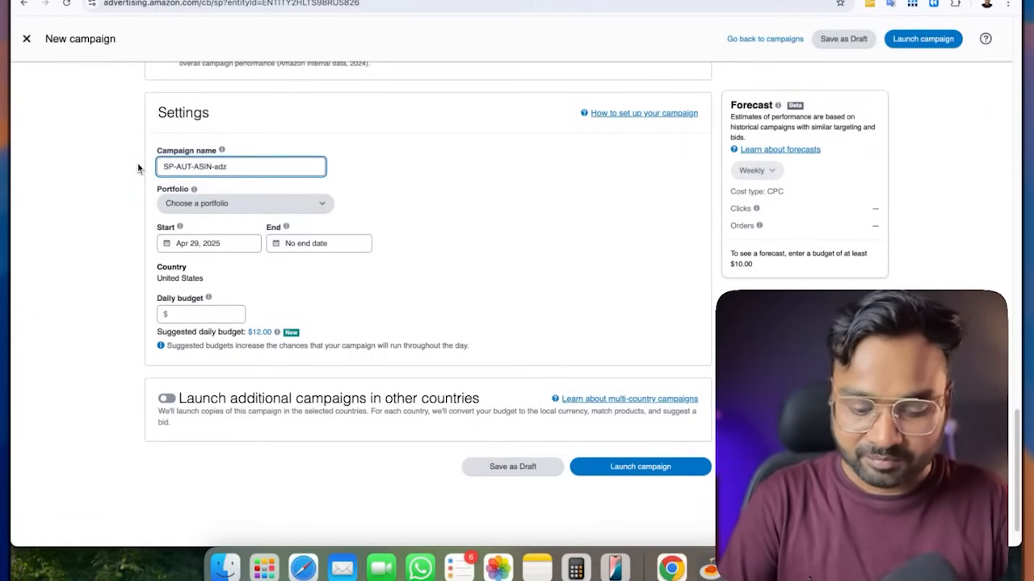
text(-purp)
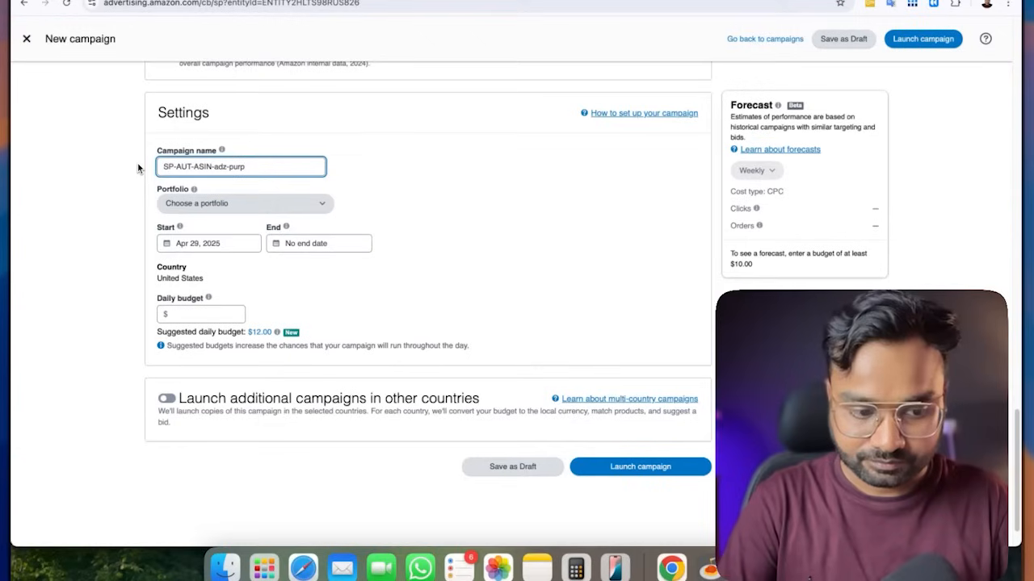
text(ose)
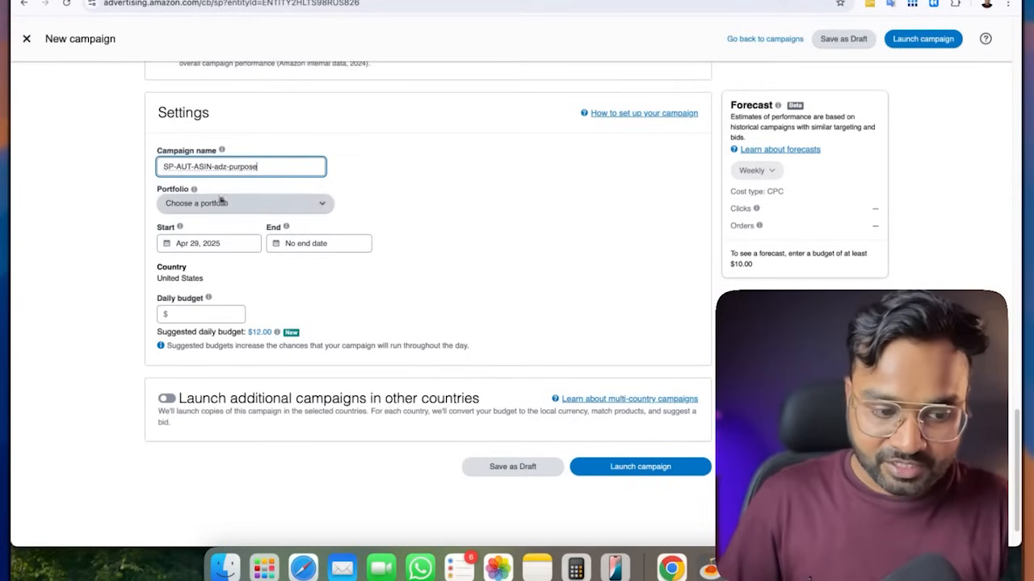
Look through the available portfolios without choosing one and set the campaign's daily budget to $12
scroll(337, 222, down, 1)
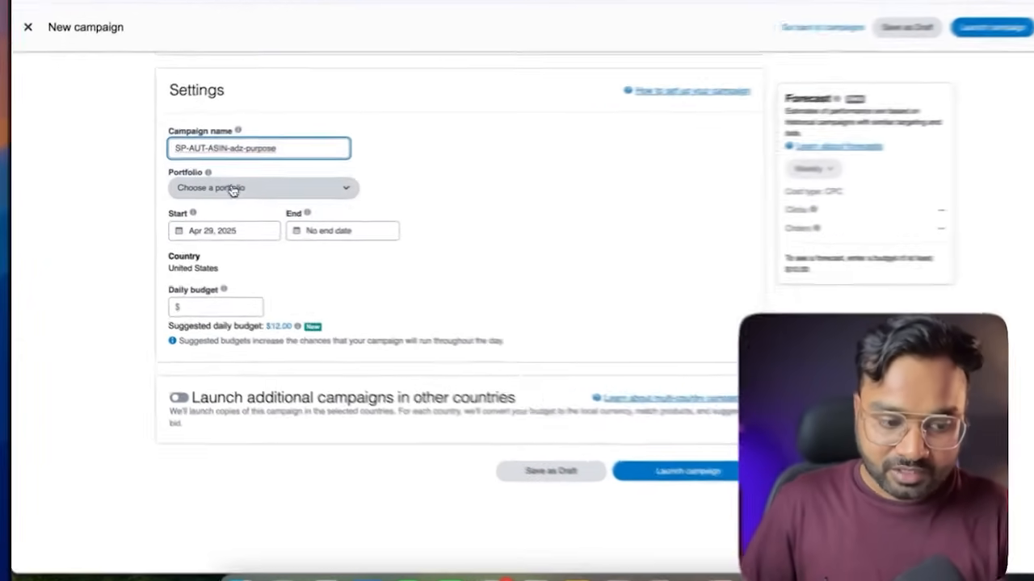
click(234, 188)
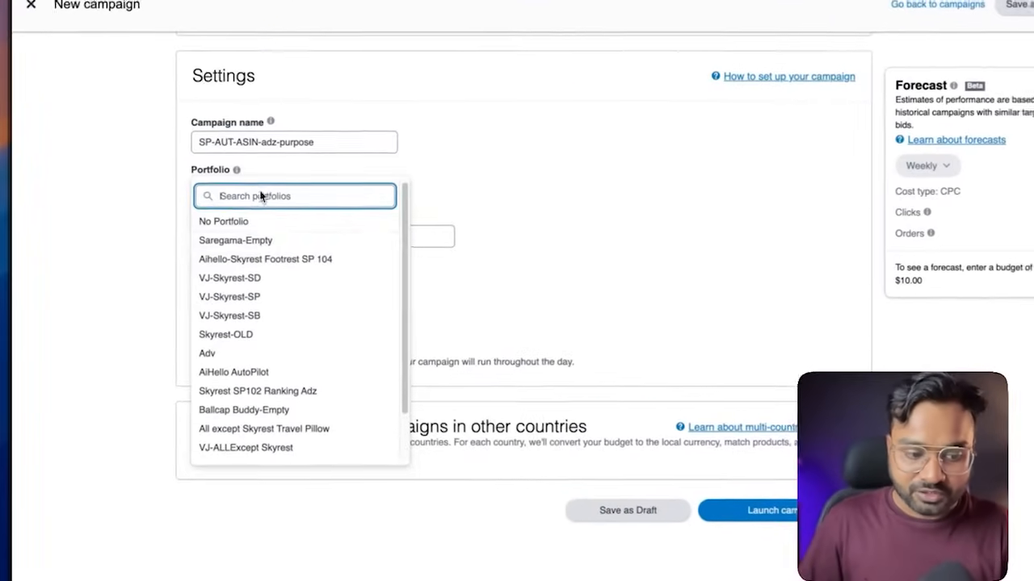
click(169, 226)
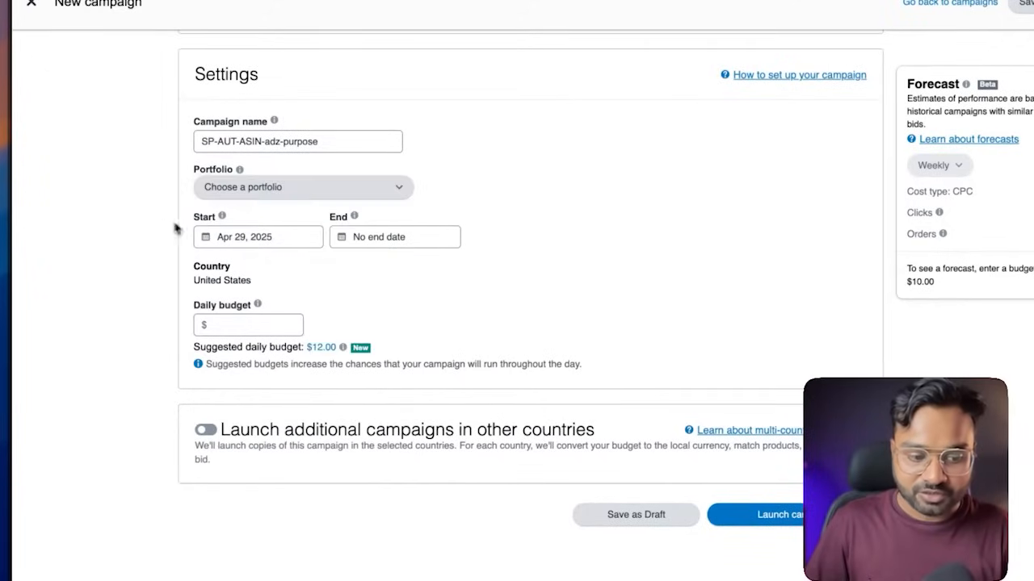
scroll(469, 220, down, 1)
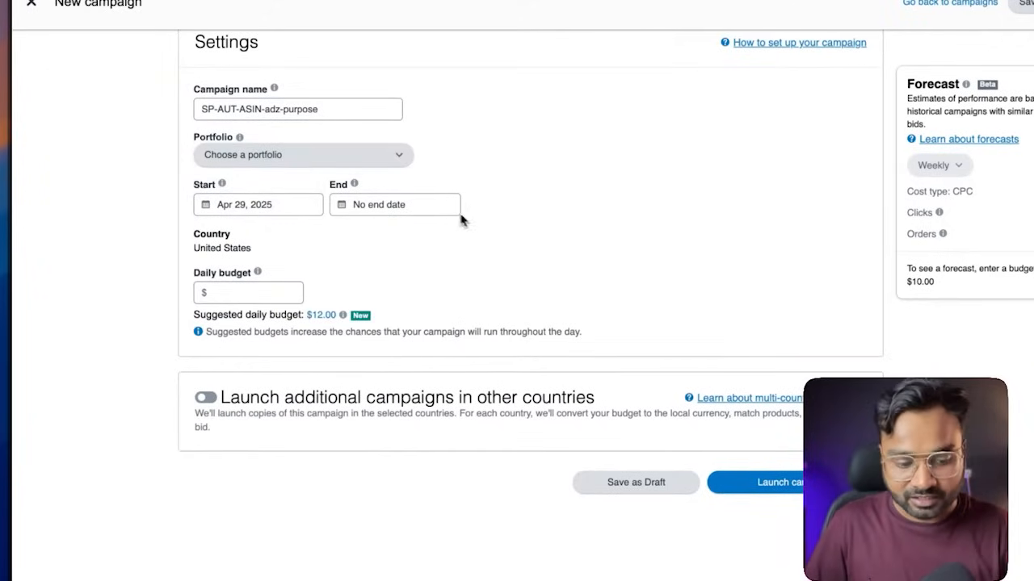
scroll(466, 221, down, 1)
click(264, 277)
text(1)
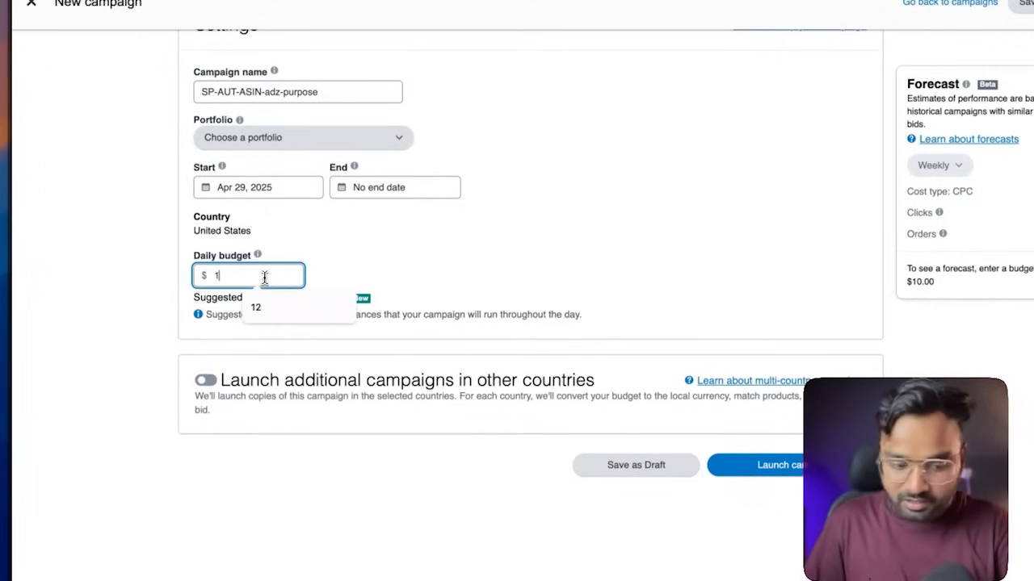
key(BackSpace)
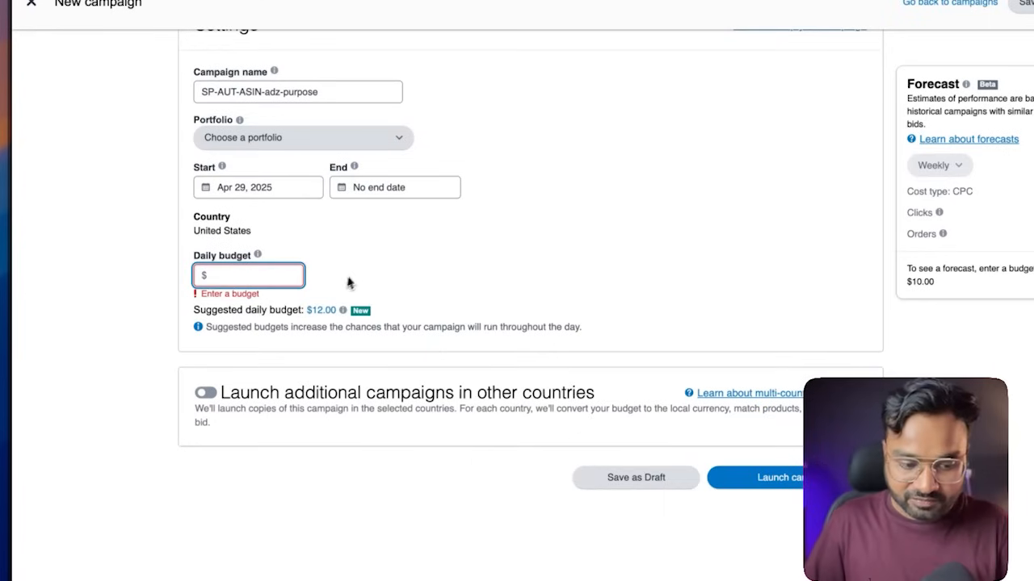
text(12)
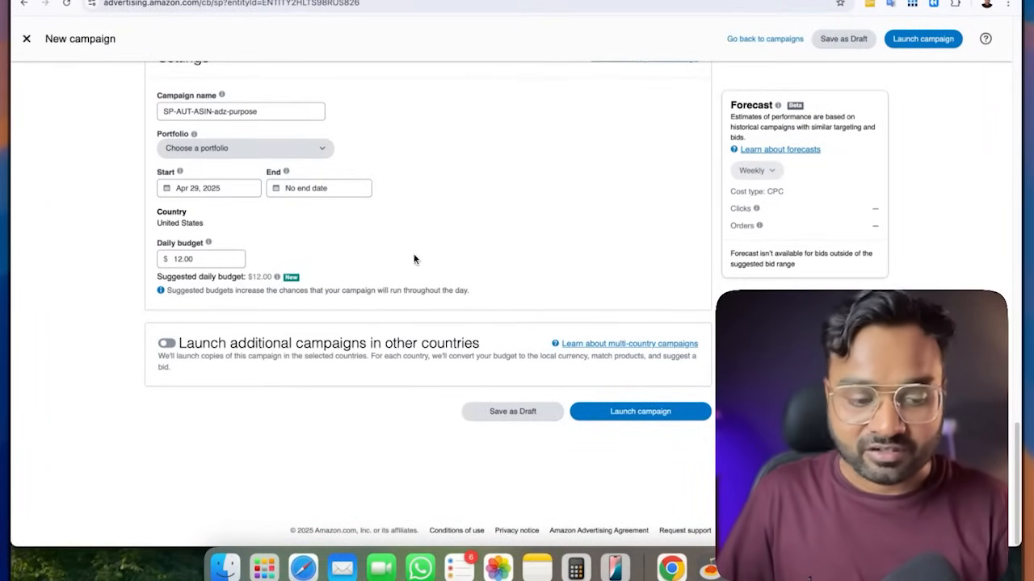
Review the automatic campaign's setup, leave it without saving and start a new Sponsored Products campaign
scroll(340, 240, up, 20)
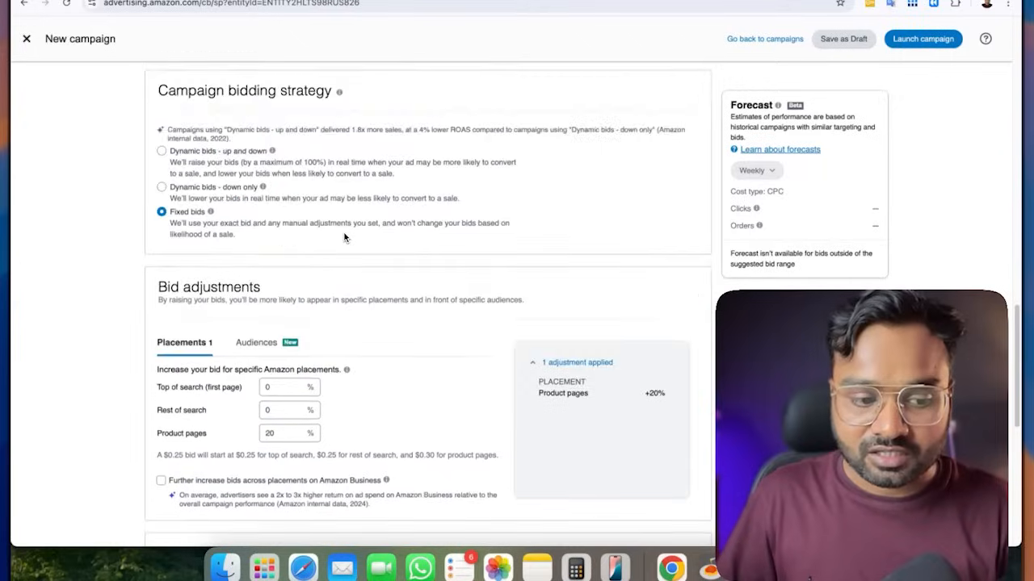
scroll(342, 237, up, 8)
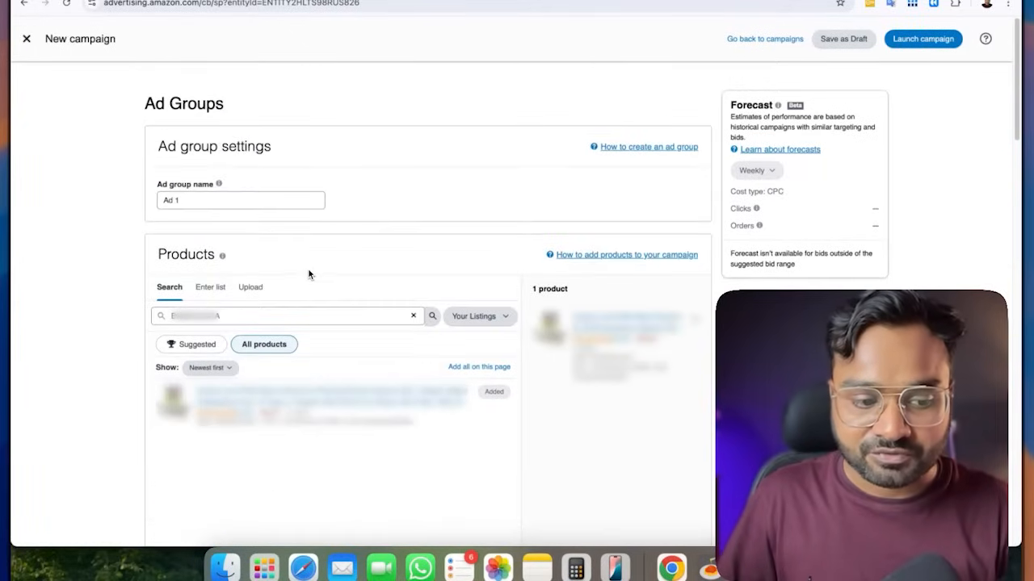
scroll(355, 258, down, 20)
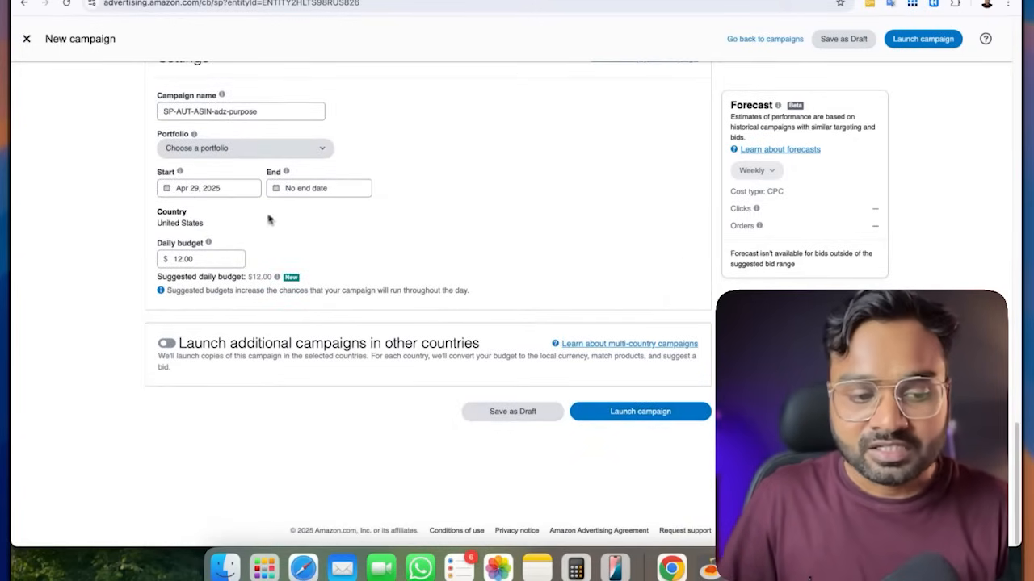
scroll(274, 219, up, 20)
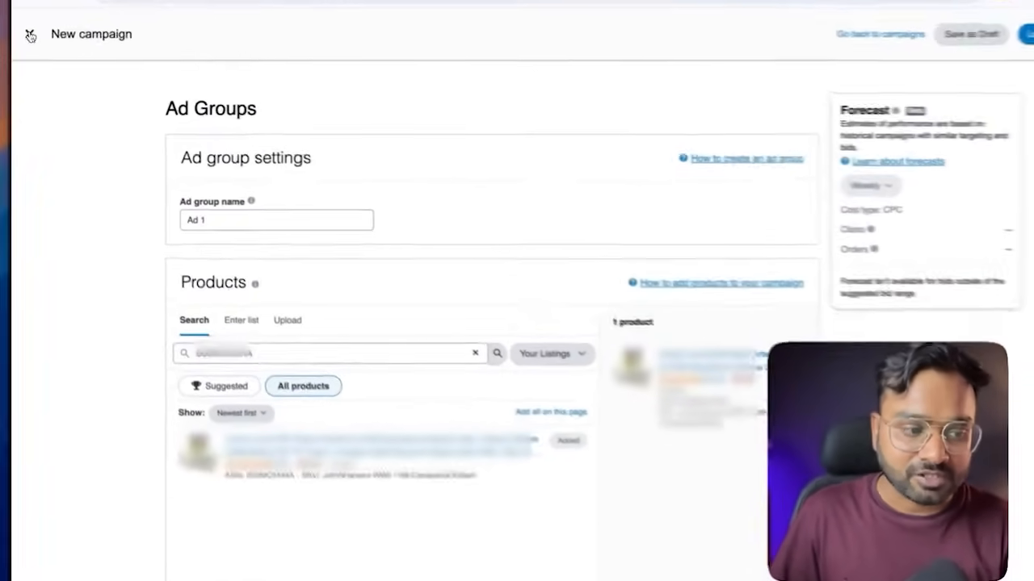
click(27, 39)
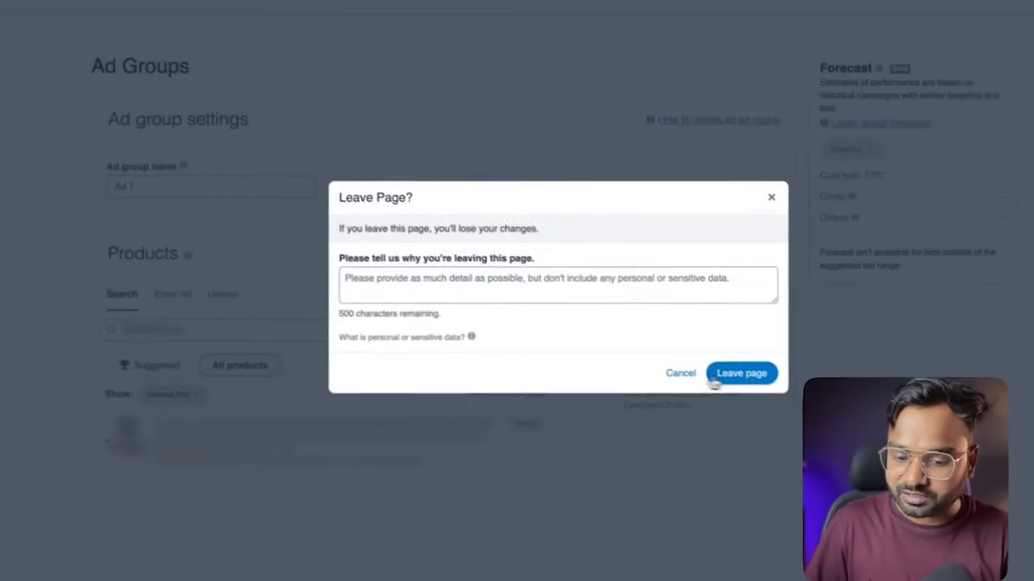
click(623, 352)
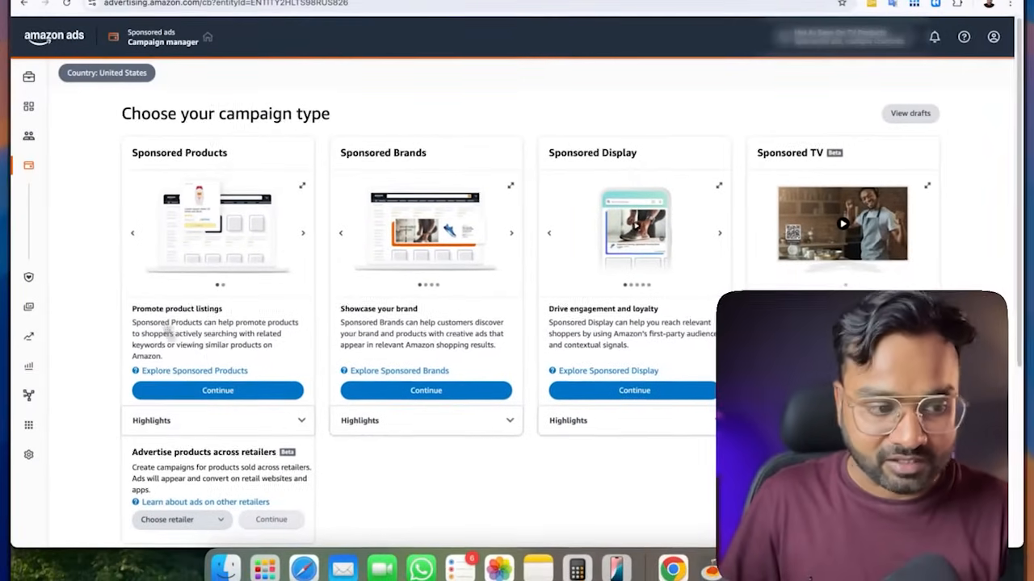
scroll(443, 160, down, 1)
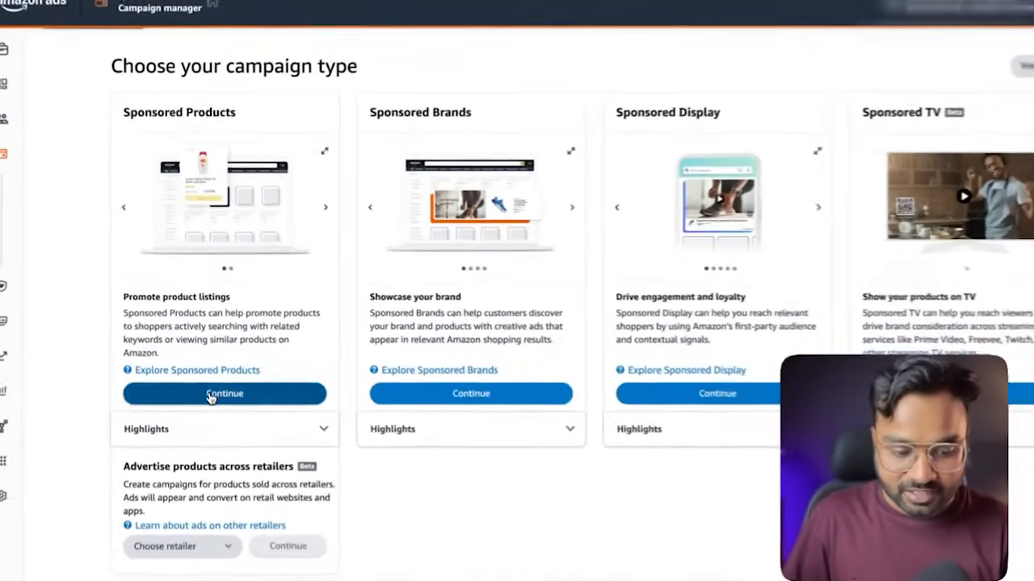
click(212, 368)
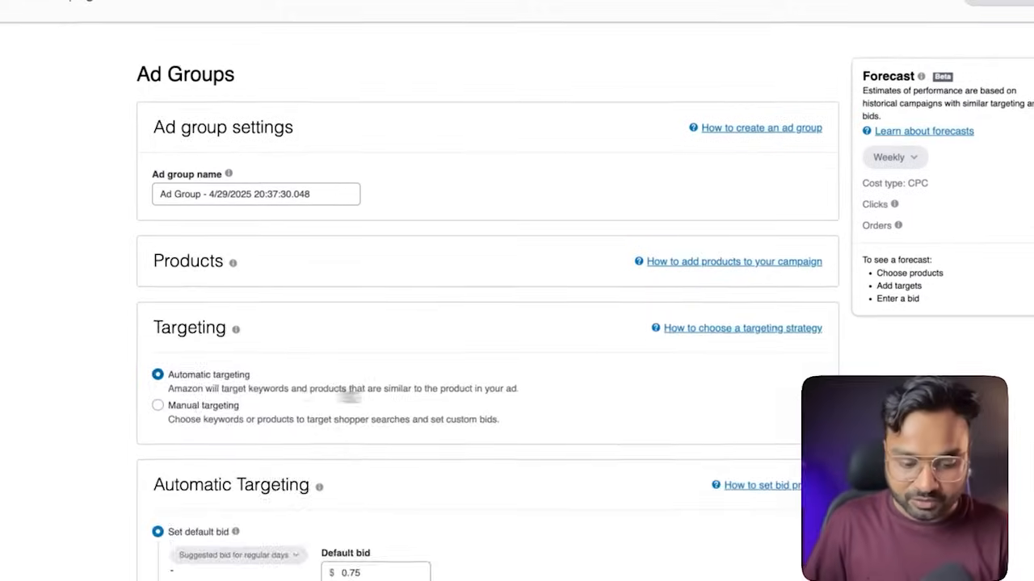
Add the first suggested product to the ad group and switch the campaign to manual targeting
scroll(371, 122, down, 4)
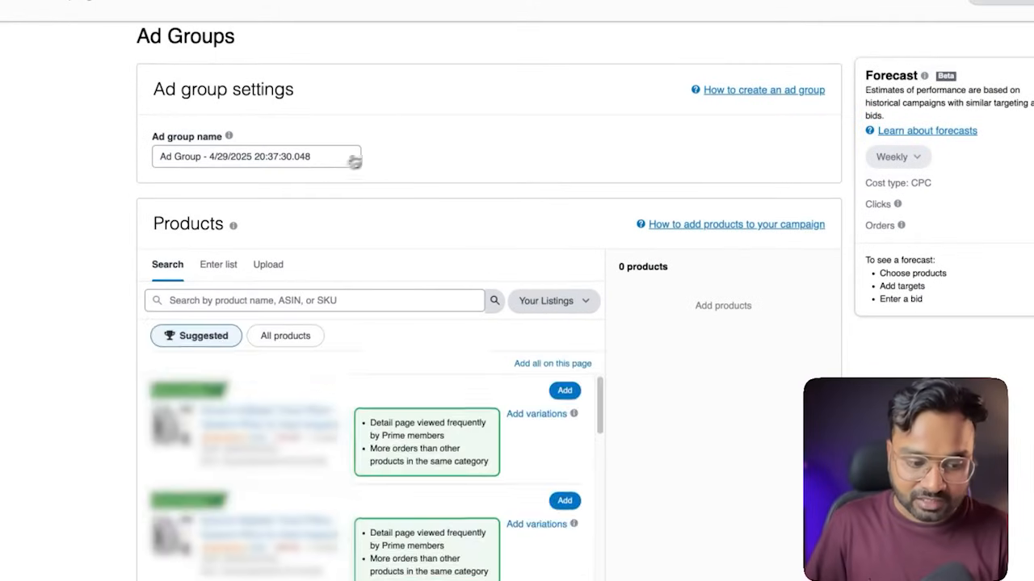
click(565, 311)
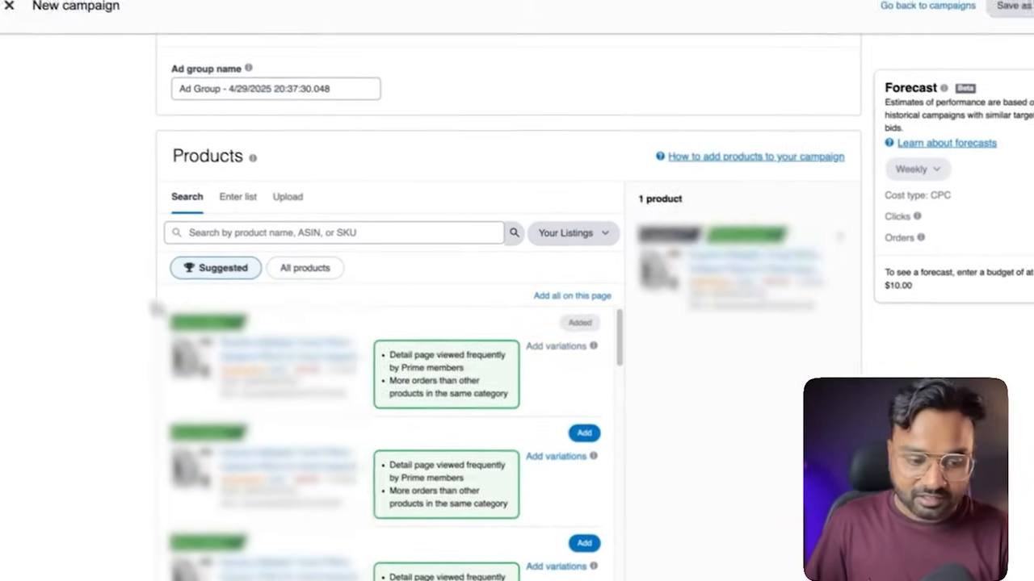
scroll(120, 288, down, 10)
mouse_move(256, 266)
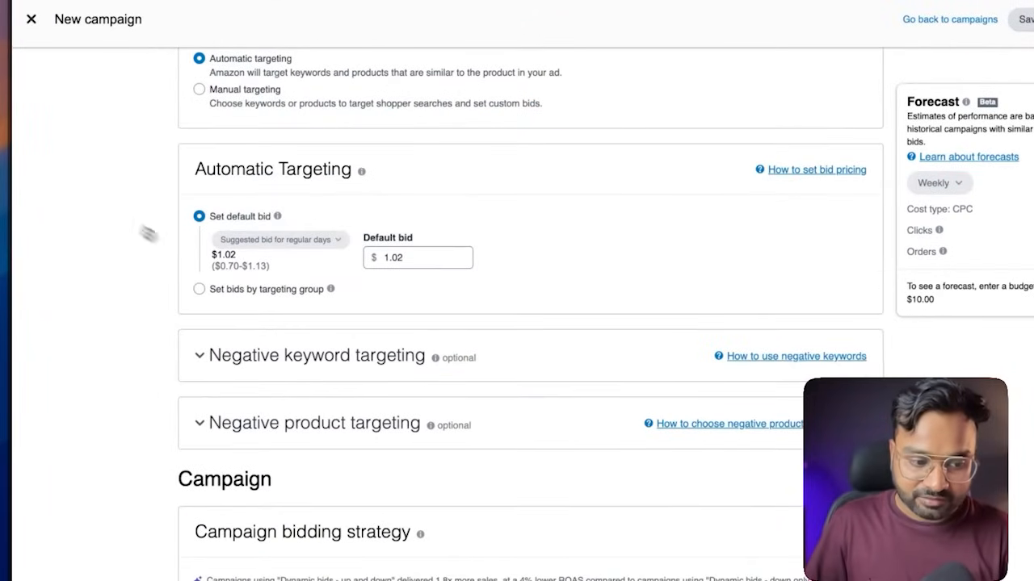
click(243, 95)
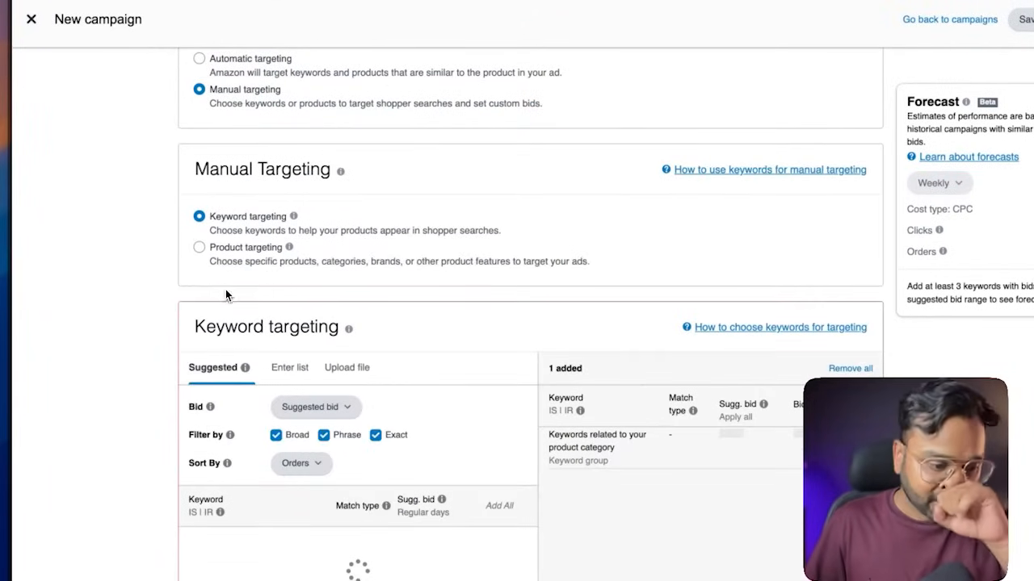
Keep keyword targeting and filter the suggested keywords to Exact match only, excluding Broad and Phrase
scroll(97, 245, down, 1)
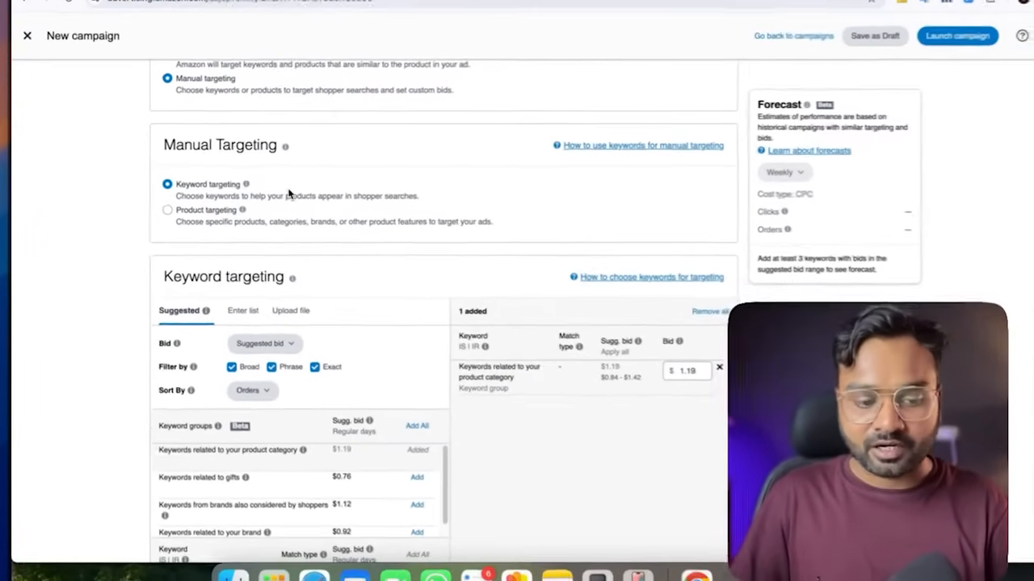
scroll(110, 208, down, 1)
scroll(136, 201, down, 1)
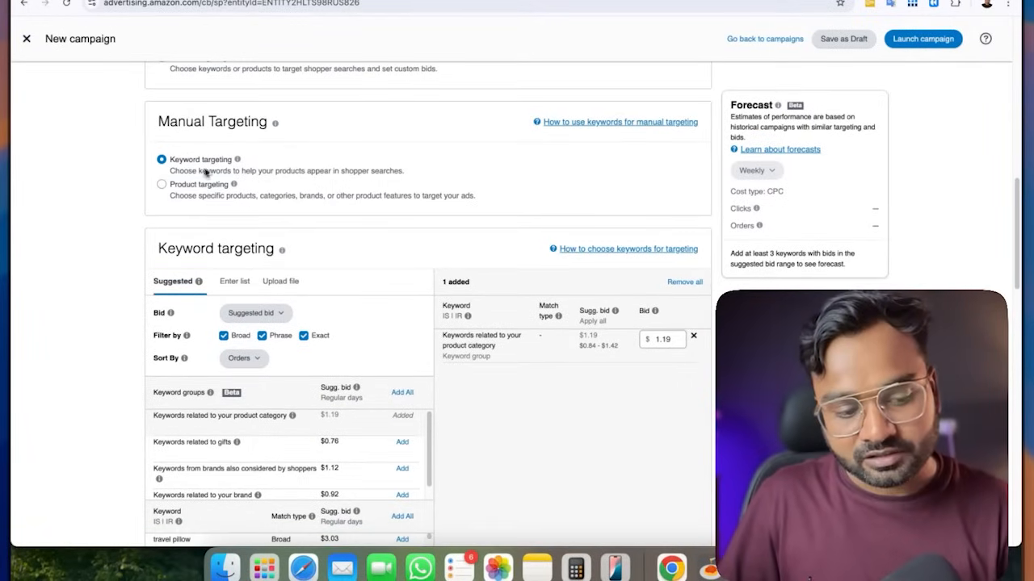
scroll(103, 203, down, 2)
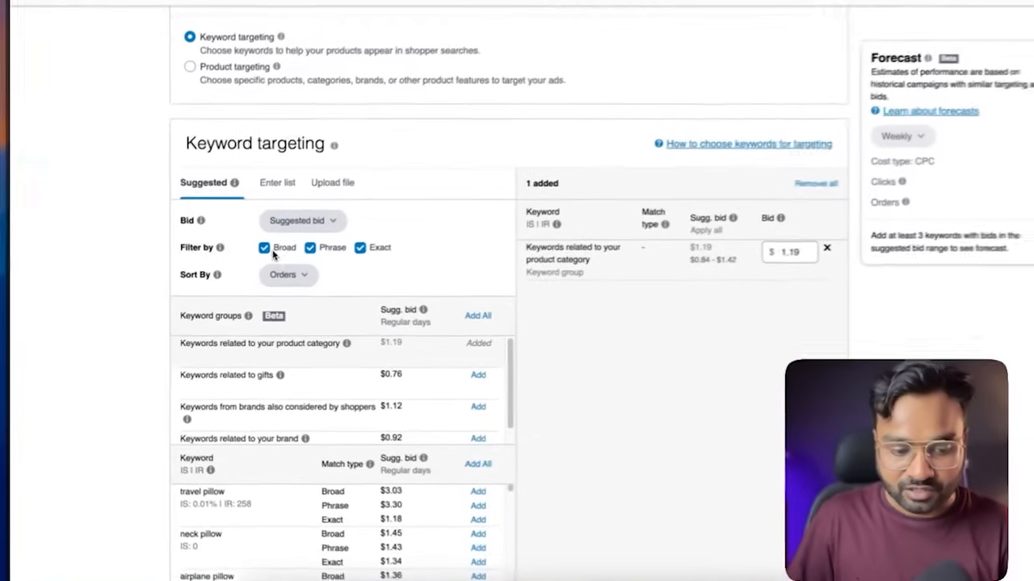
click(319, 249)
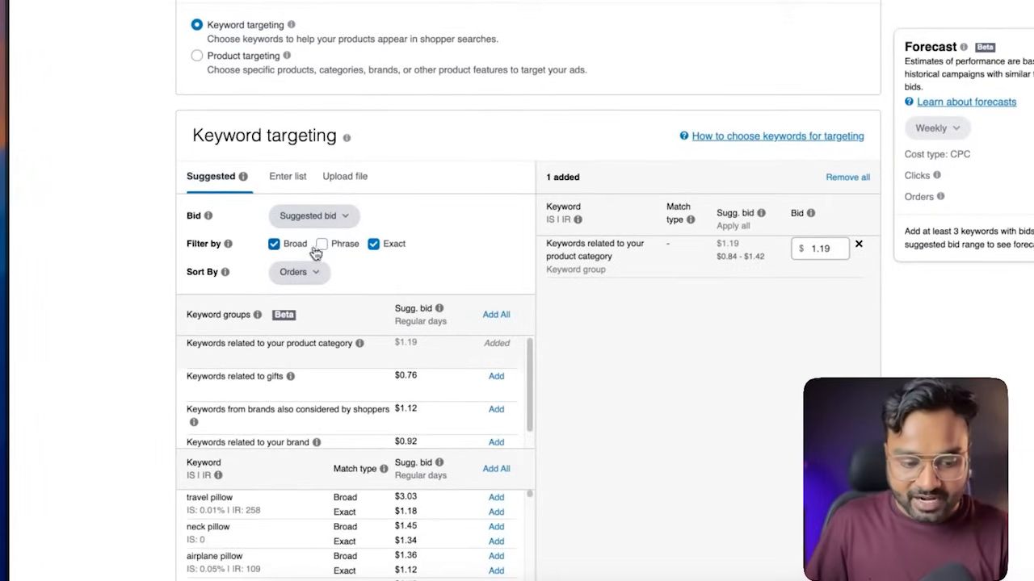
click(274, 244)
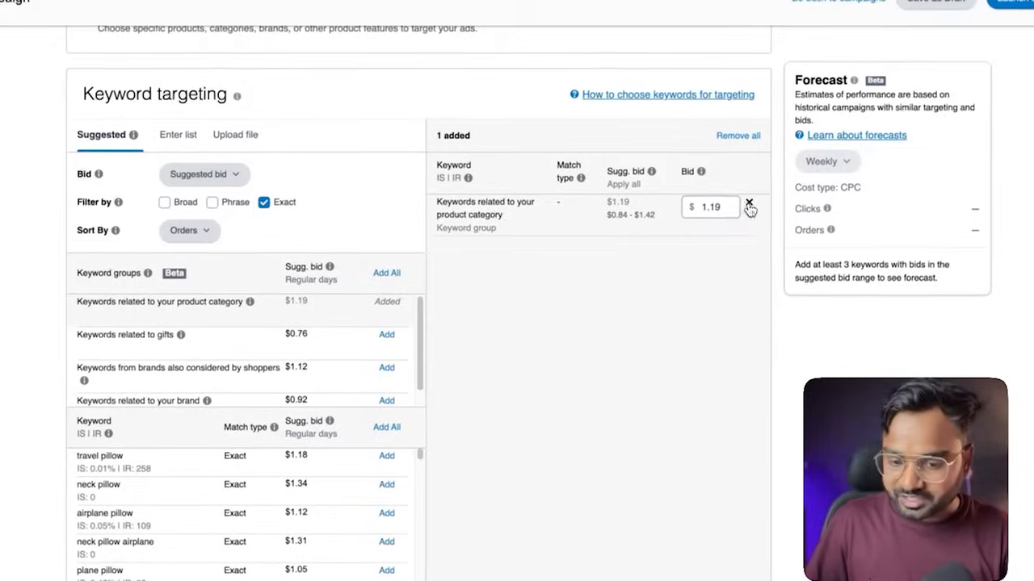
Remove the "Keywords related to your product category" group from the added keywords and look through the suggestions
click(749, 205)
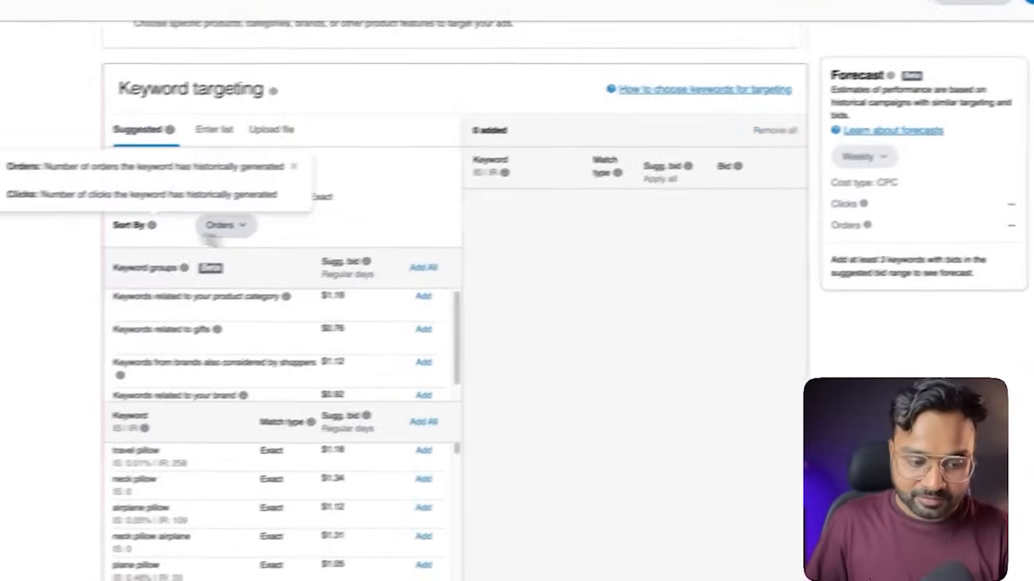
scroll(238, 318, down, 2)
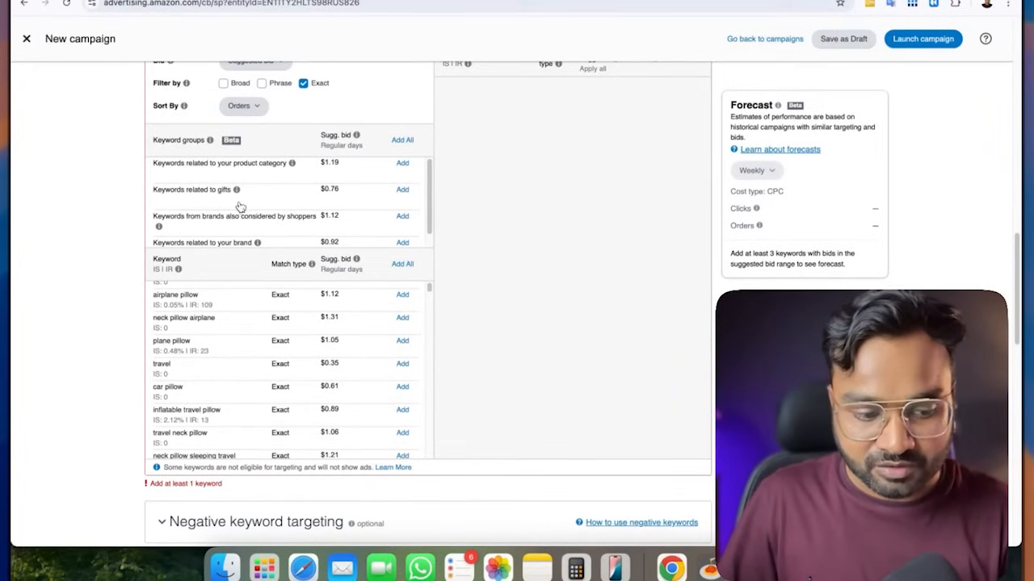
scroll(230, 235, down, 1)
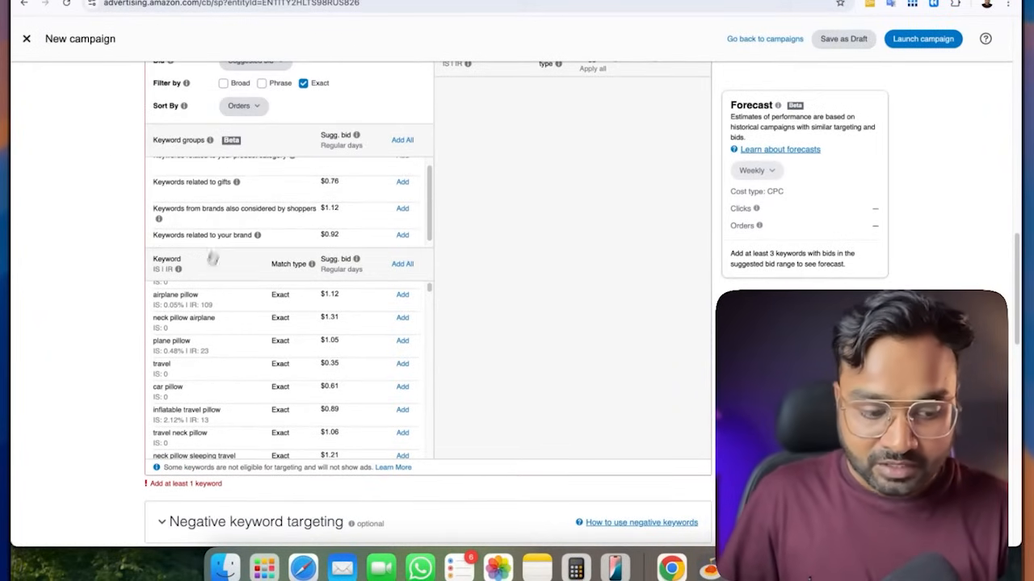
Add the suggested exact-match keywords "neck pillow airplane" and "plane pillow" to the campaign
scroll(169, 323, down, 1)
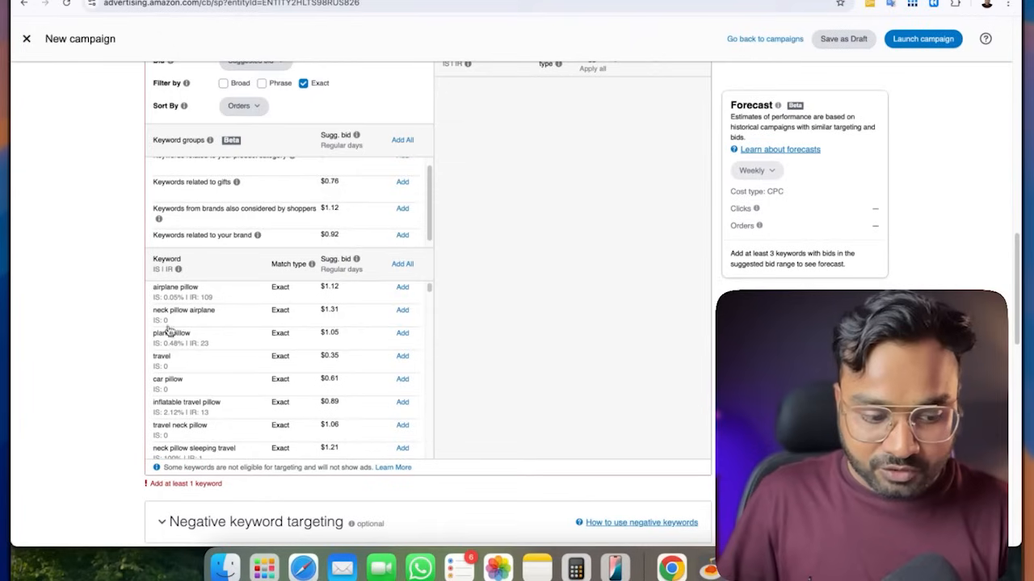
click(402, 310)
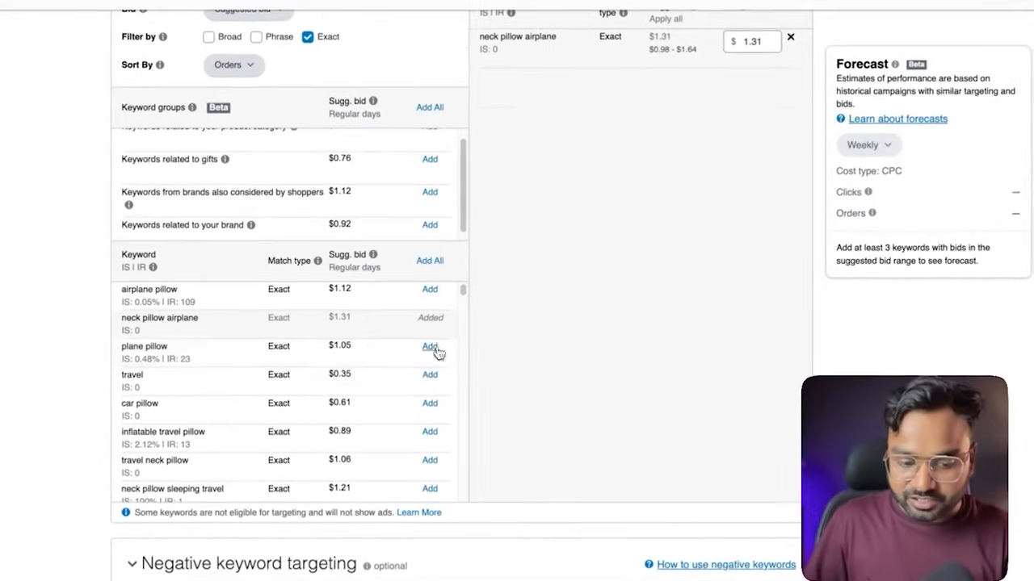
click(430, 347)
Add "gifts for men" as a manually entered exact-match keyword
scroll(233, 140, up, 3)
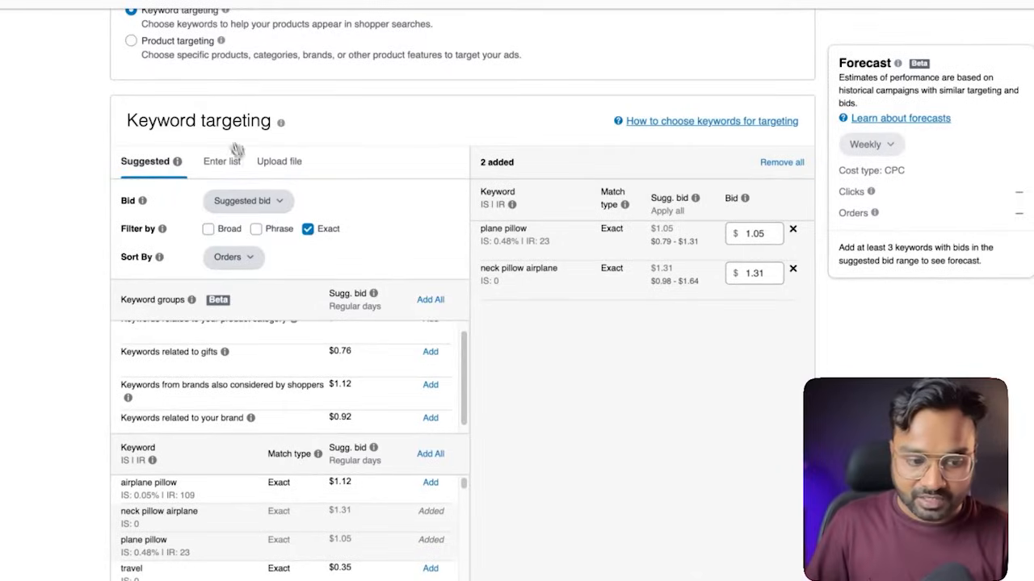
click(231, 162)
click(261, 312)
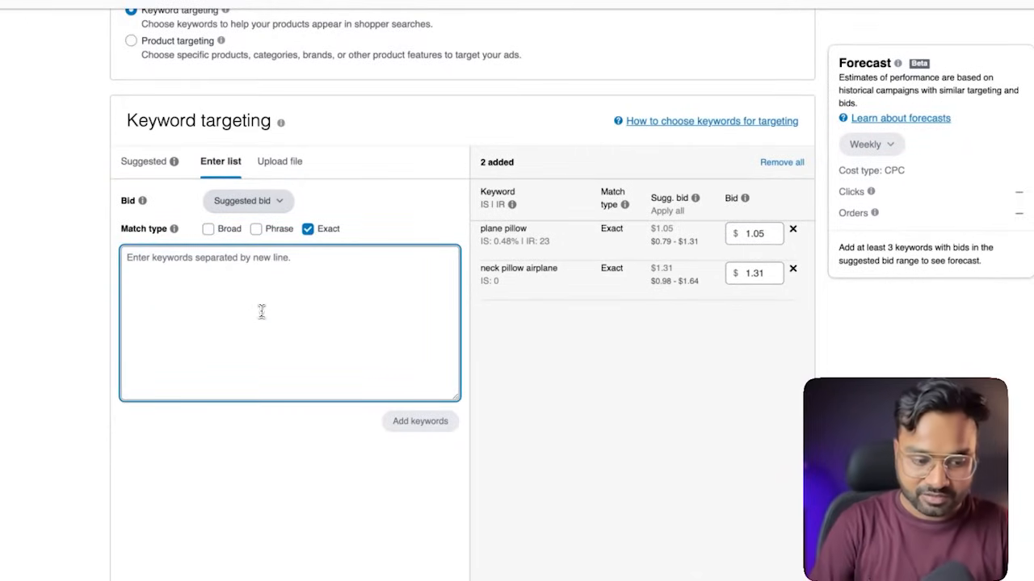
text(gifts for men)
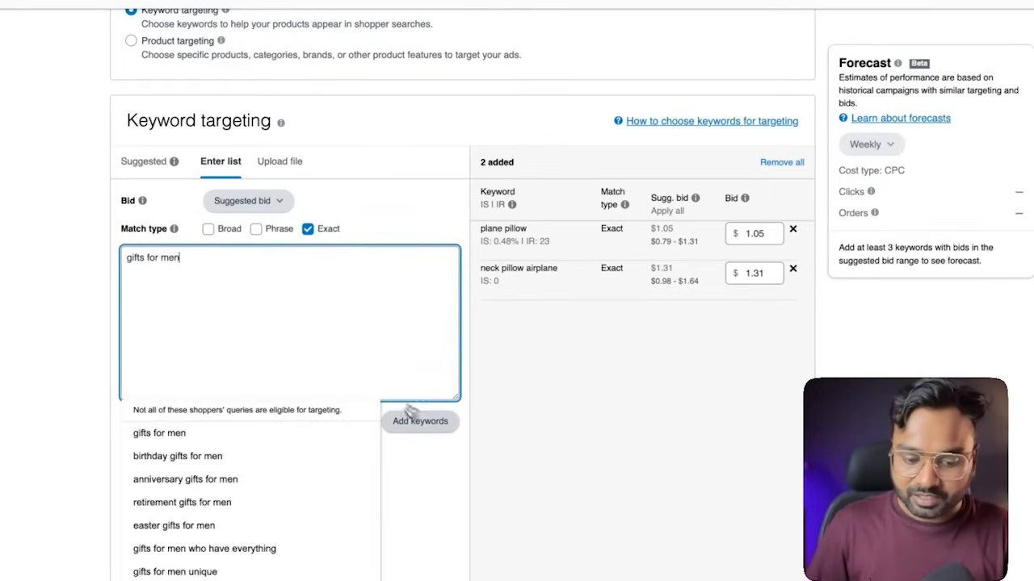
click(426, 423)
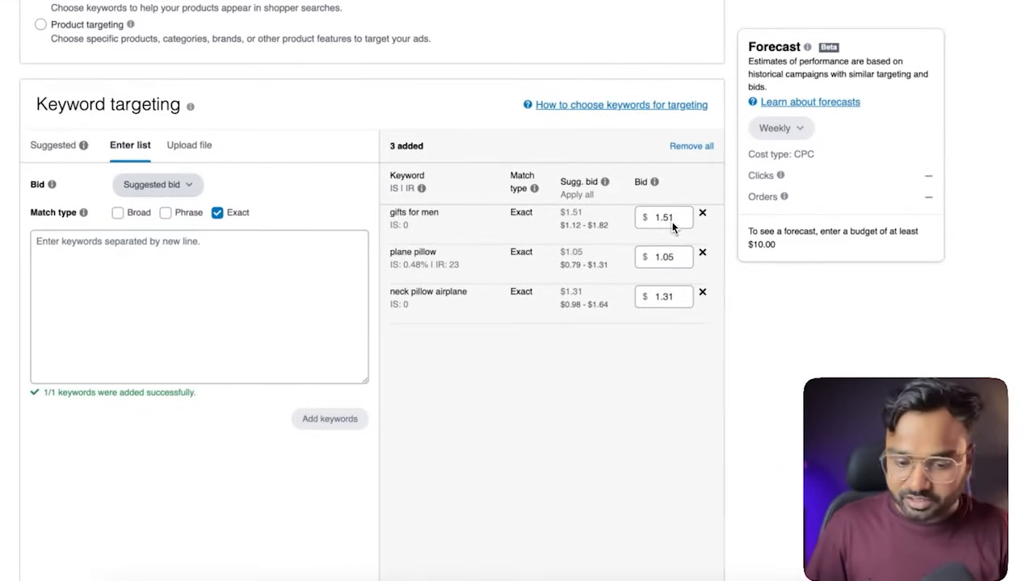
Try the Custom bid option for entered keywords, and settle on Default bid
click(187, 185)
click(142, 226)
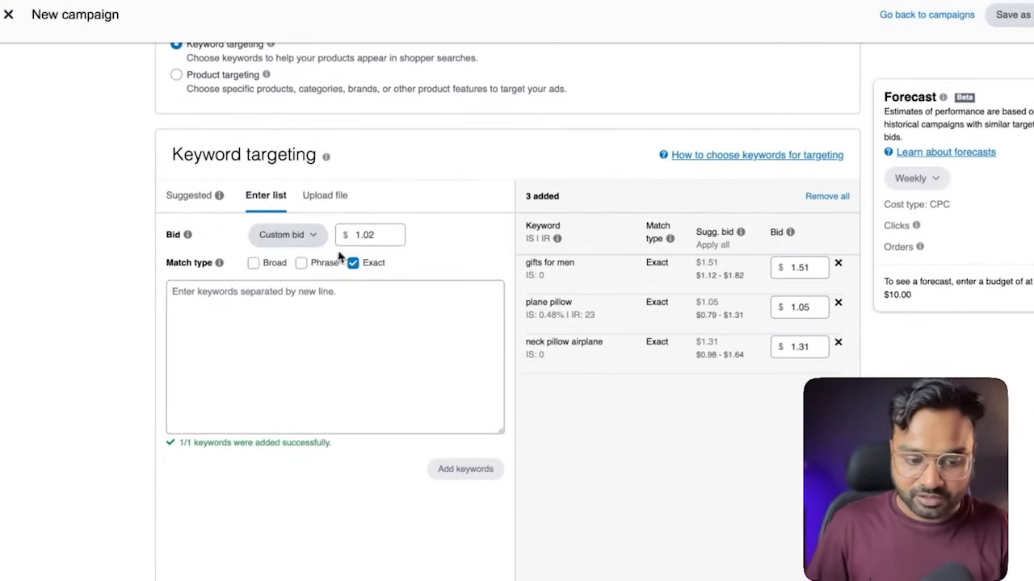
click(286, 235)
click(302, 330)
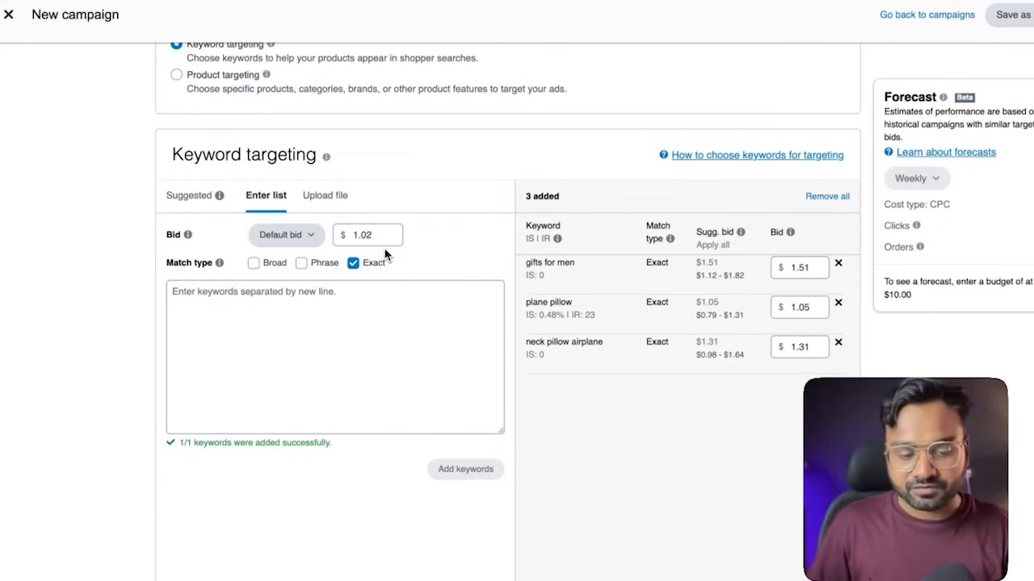
Review the campaign's bidding strategy, placement bid adjustments, name, portfolio, dates and daily budget settings
scroll(400, 278, down, 8)
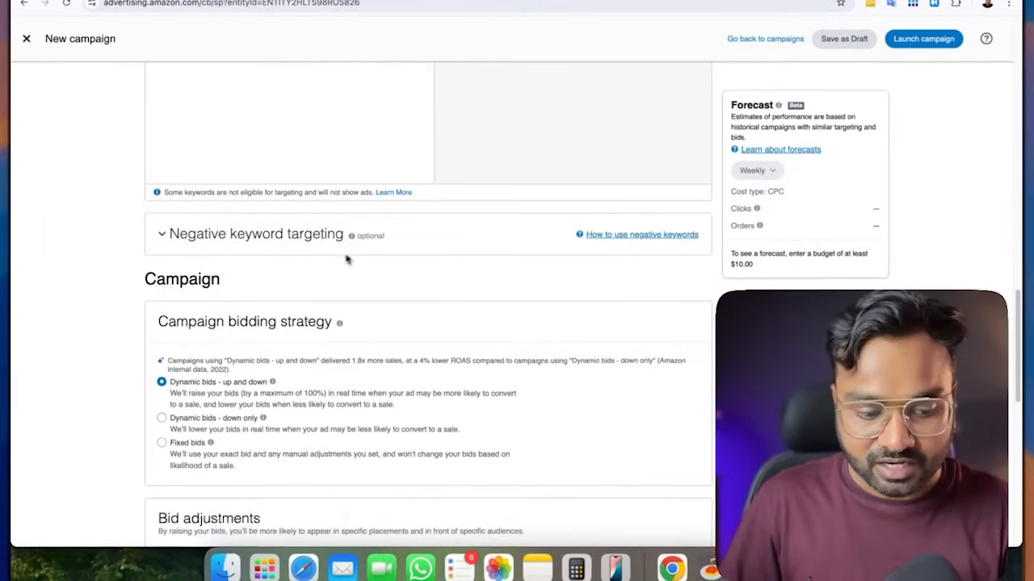
scroll(347, 258, down, 3)
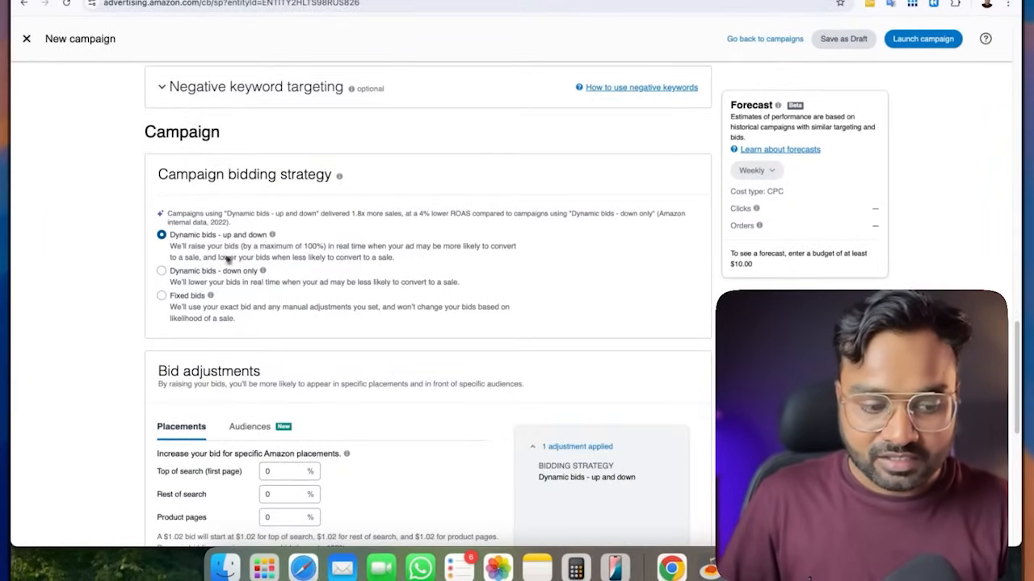
scroll(267, 249, down, 5)
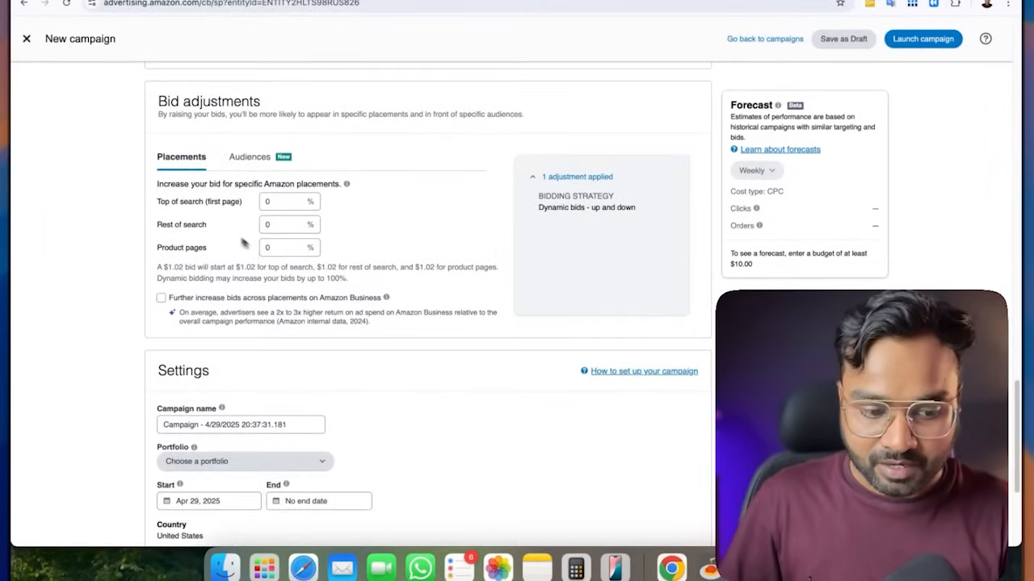
scroll(260, 241, down, 4)
drag(302, 247, 146, 251)
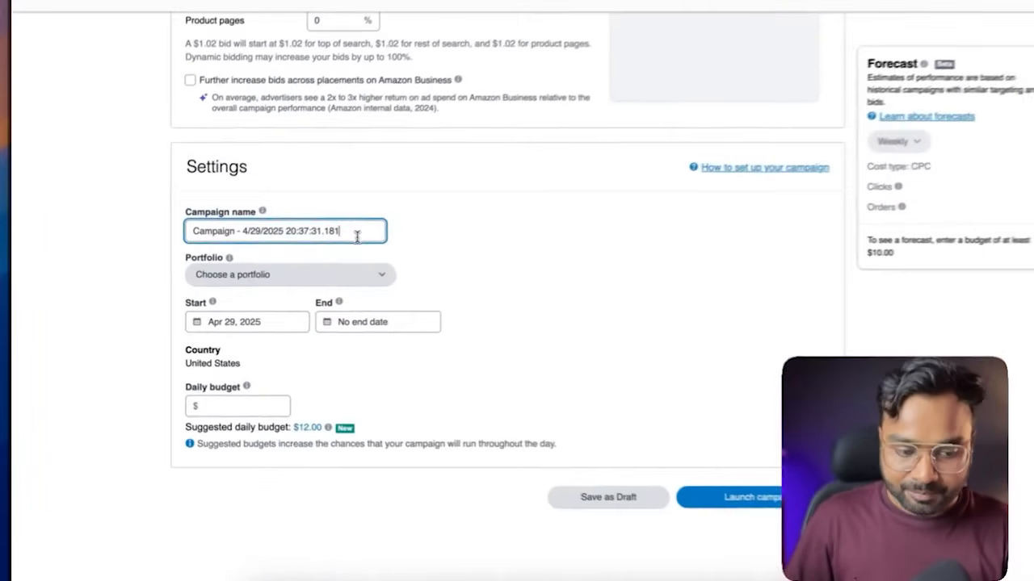
scroll(434, 281, down, 2)
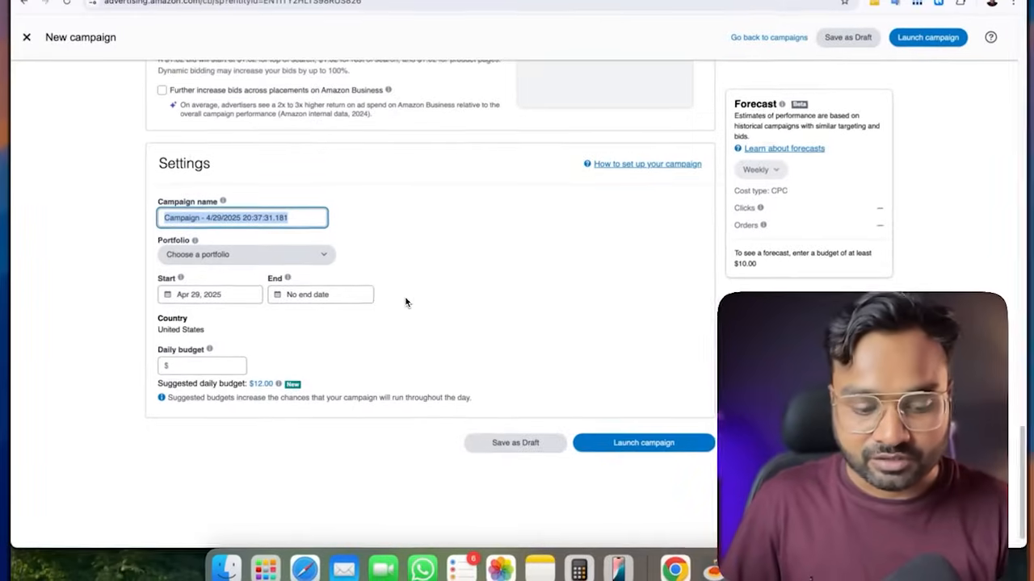
scroll(406, 303, up, 20)
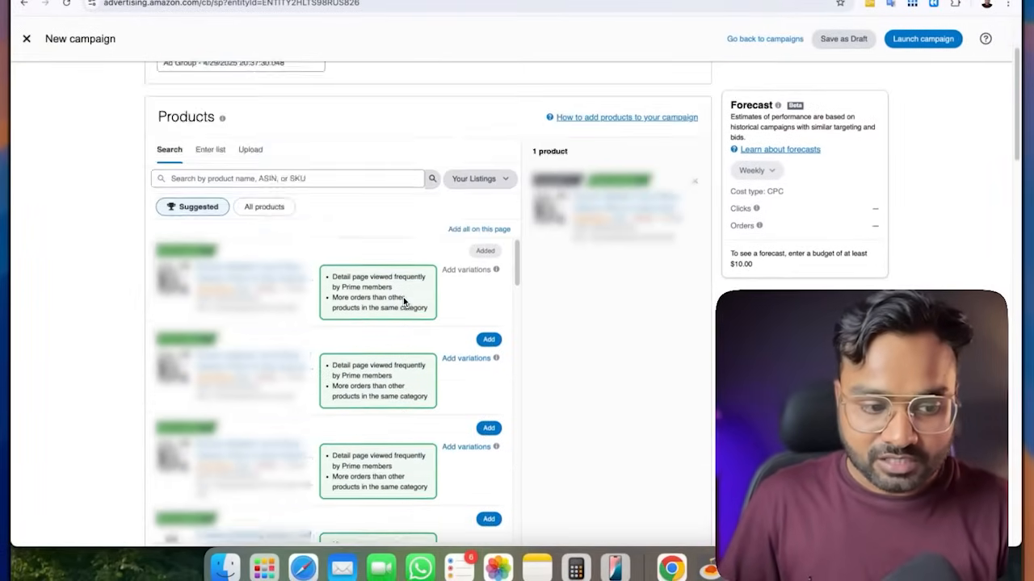
scroll(403, 297, up, 3)
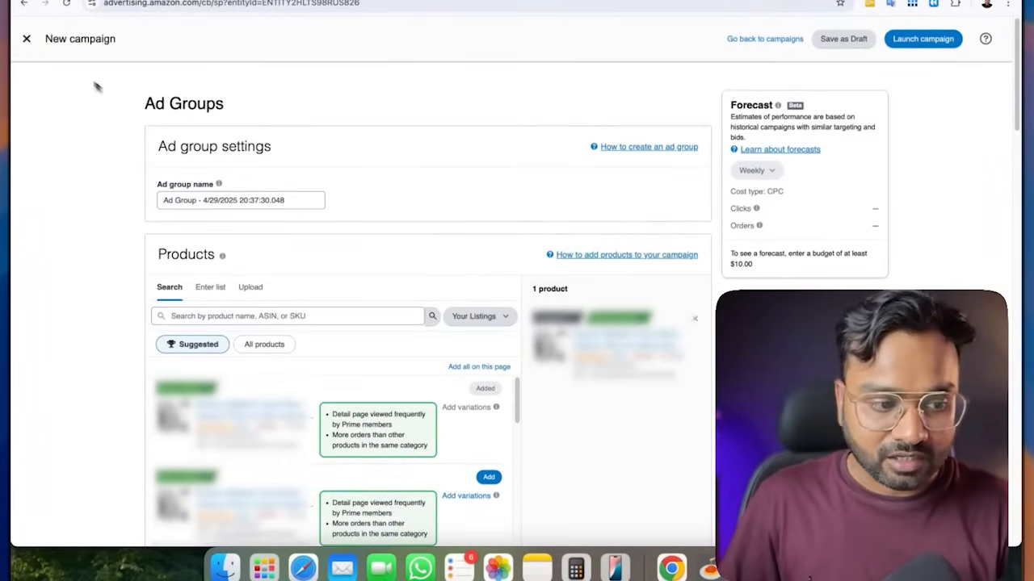
Leave the keyword campaign without saving and start a new Sponsored Products campaign
click(27, 38)
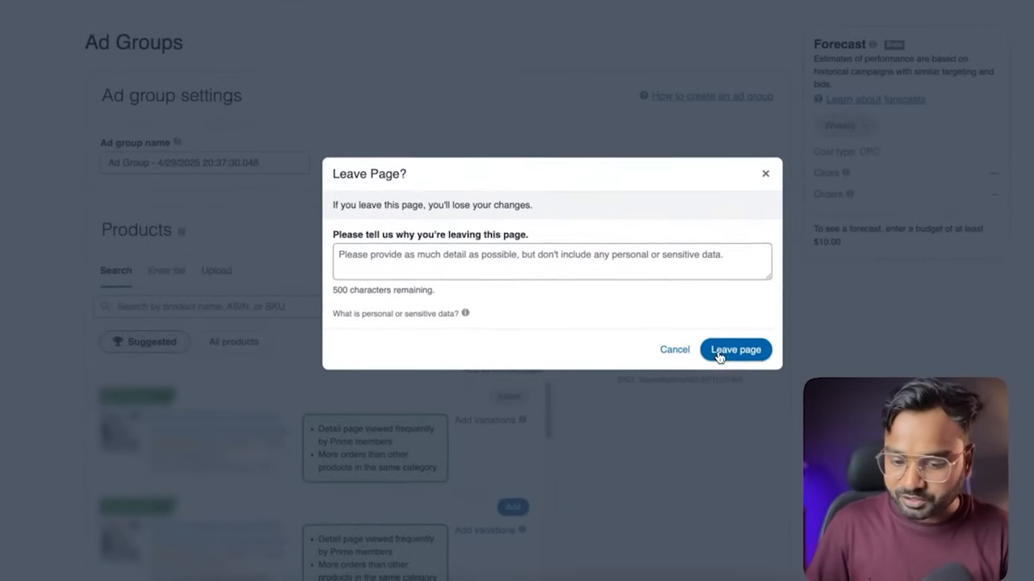
click(719, 354)
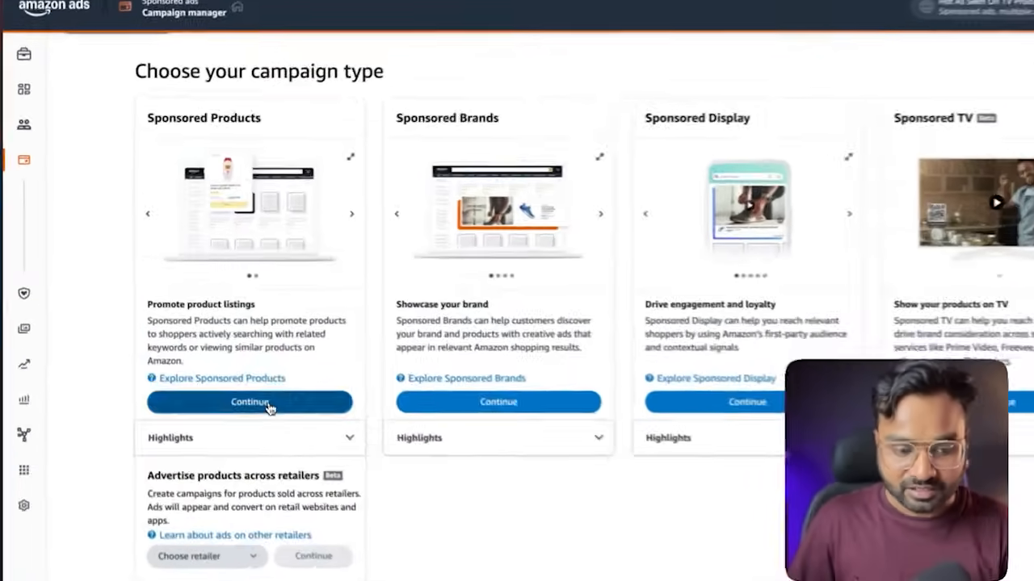
click(227, 368)
Add the first suggested product to the new campaign's ad group
scroll(297, 99, down, 2)
scroll(295, 121, down, 2)
click(591, 212)
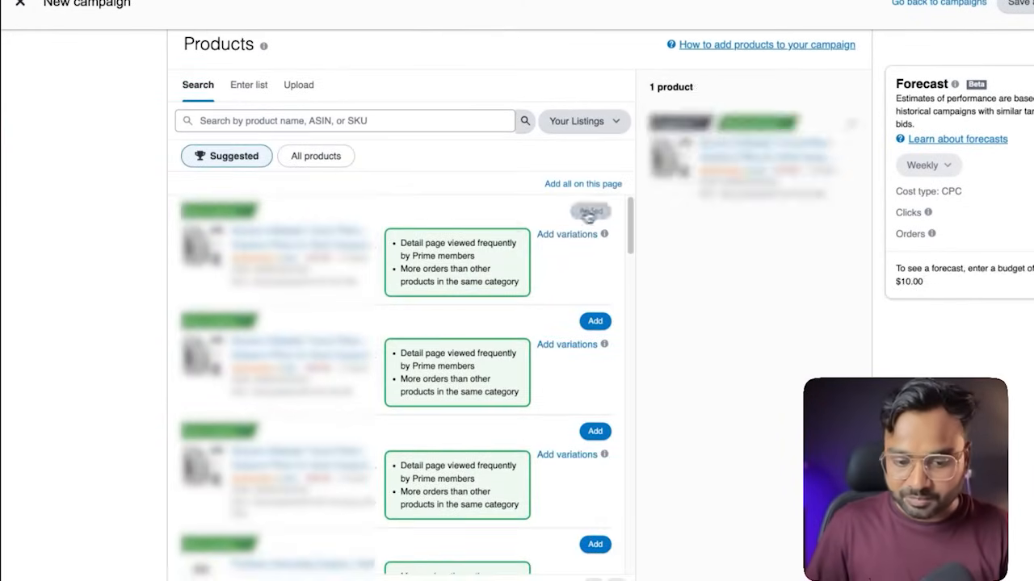
Switch the campaign to manual product targeting and add the suggested Travel Pillows category as a target
scroll(88, 224, down, 10)
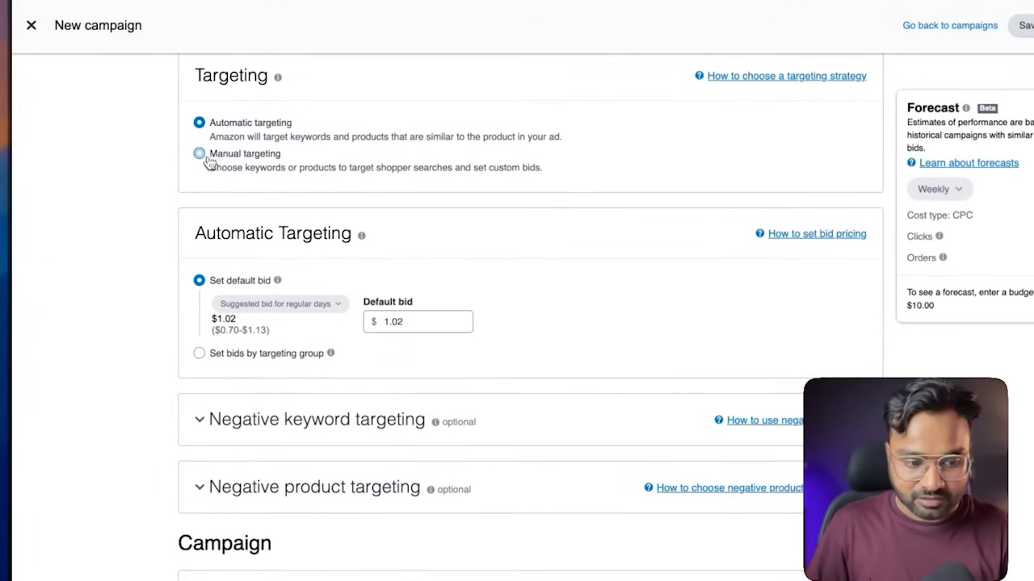
click(229, 158)
scroll(105, 234, down, 1)
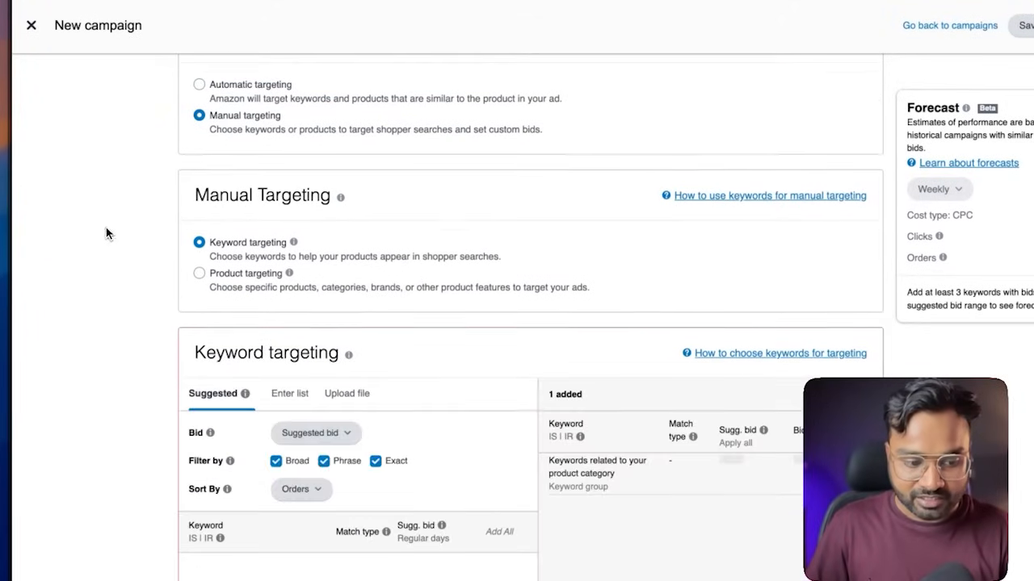
click(229, 277)
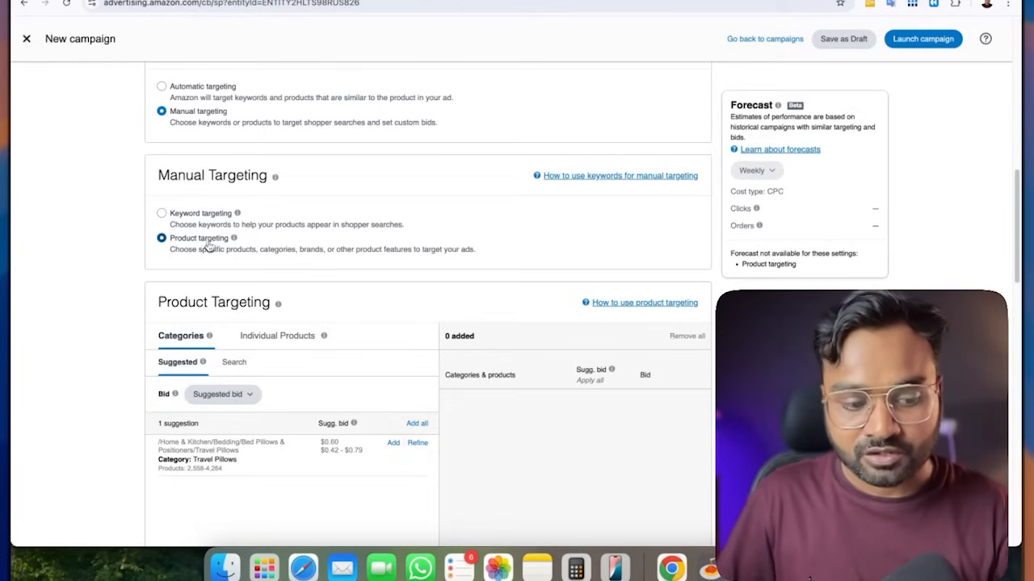
scroll(356, 253, down, 5)
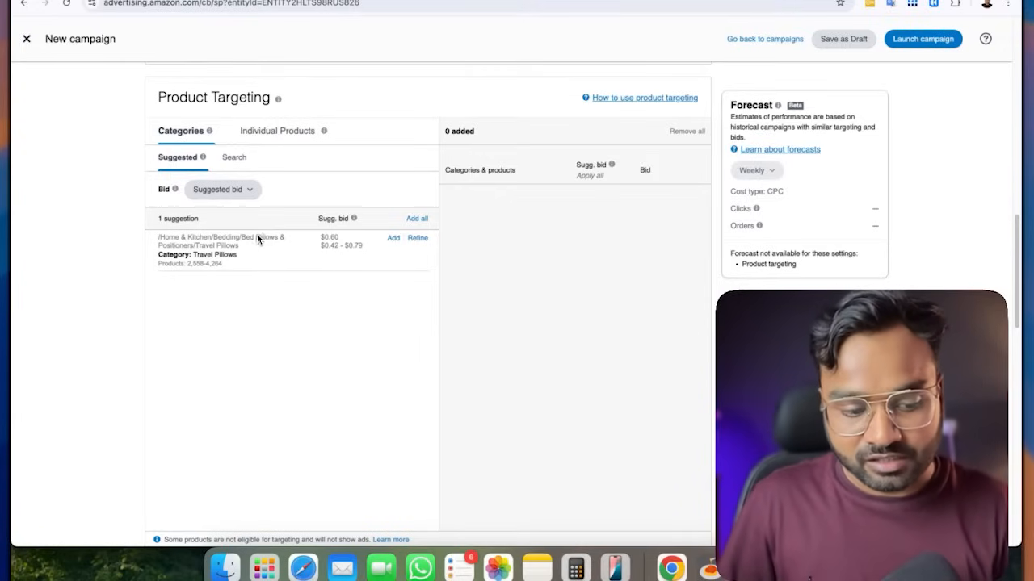
click(393, 238)
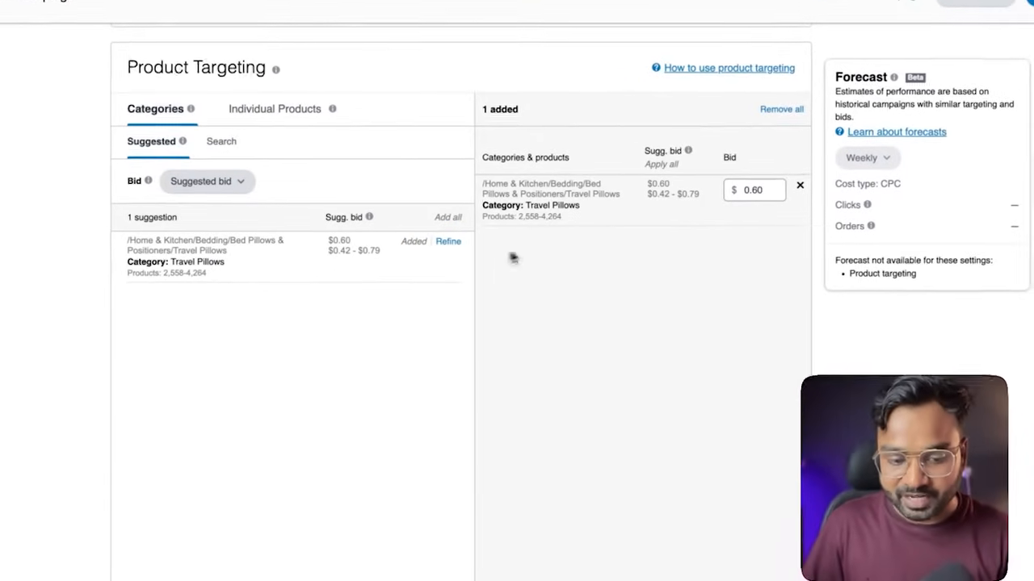
Try the Custom bid and other bid options for suggested categories, and return to Suggested bid
click(240, 192)
click(206, 260)
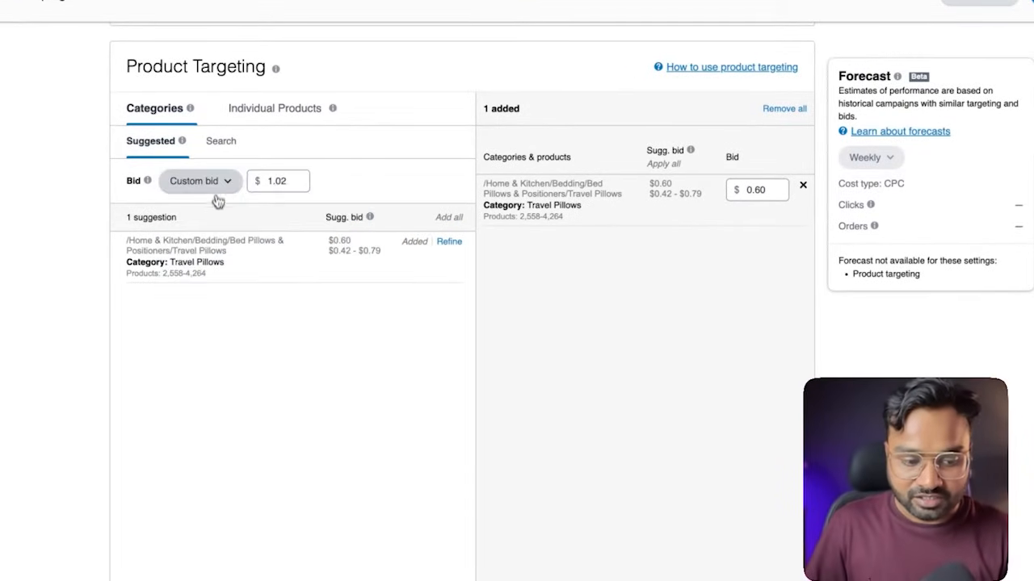
click(217, 188)
click(218, 321)
click(217, 196)
click(218, 203)
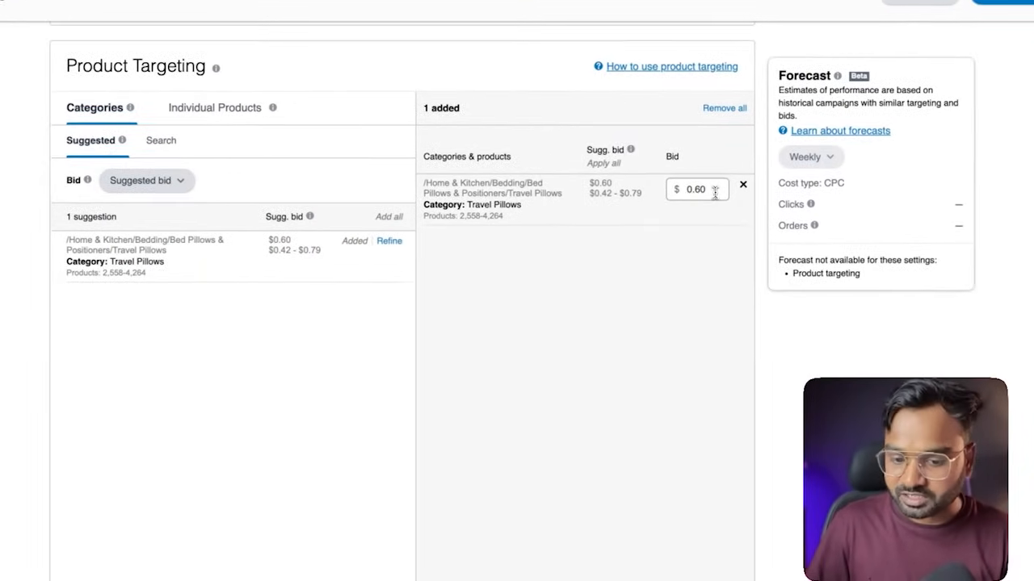
Set the bid for the Travel Pillows category target to $0.80 and save it
click(756, 191)
key(BackSpace)
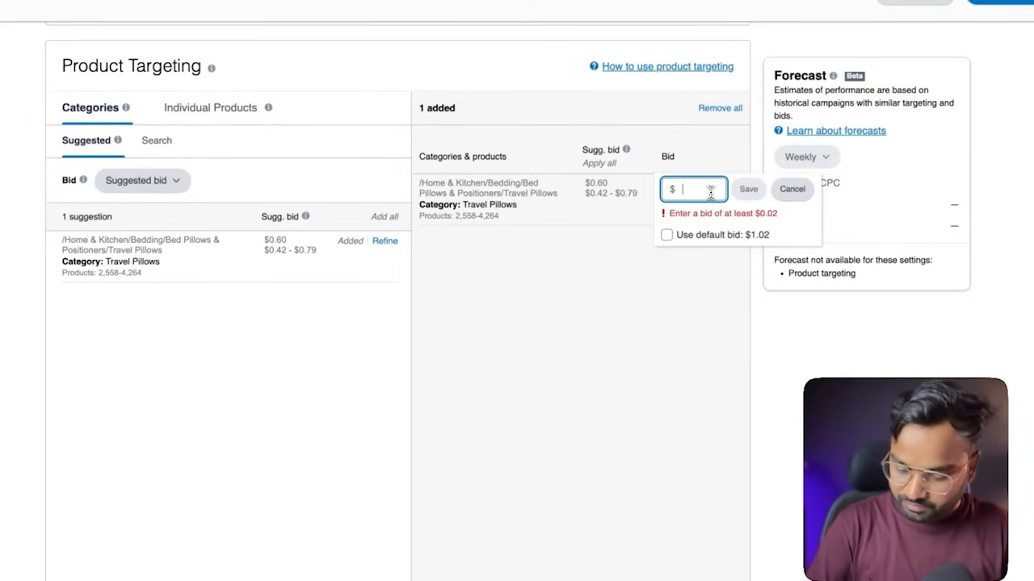
text(.8)
click(751, 189)
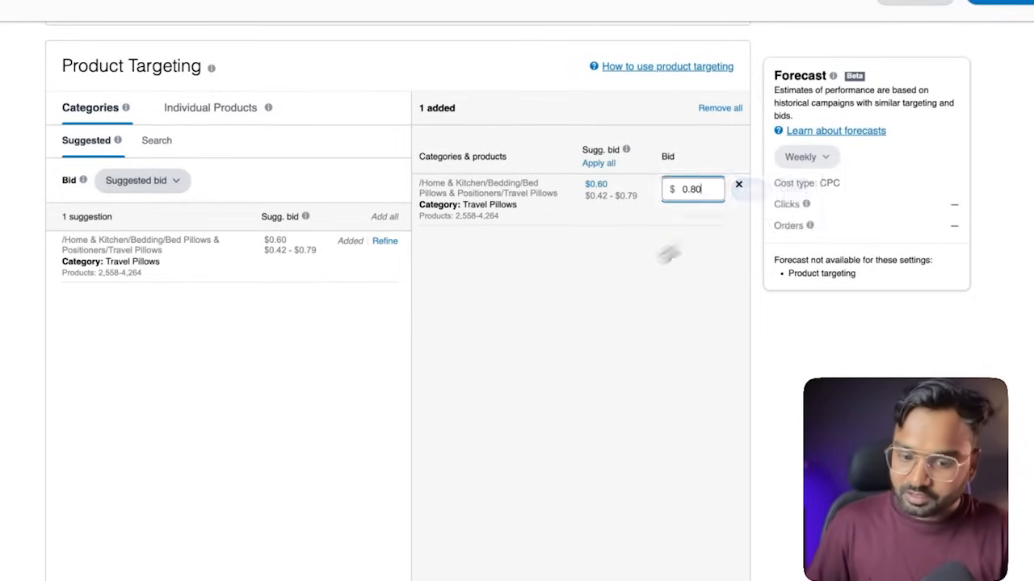
Search the targeting categories for "coffee" and add the Coffee category under Grocery & Gourmet Food/Beverages
click(159, 142)
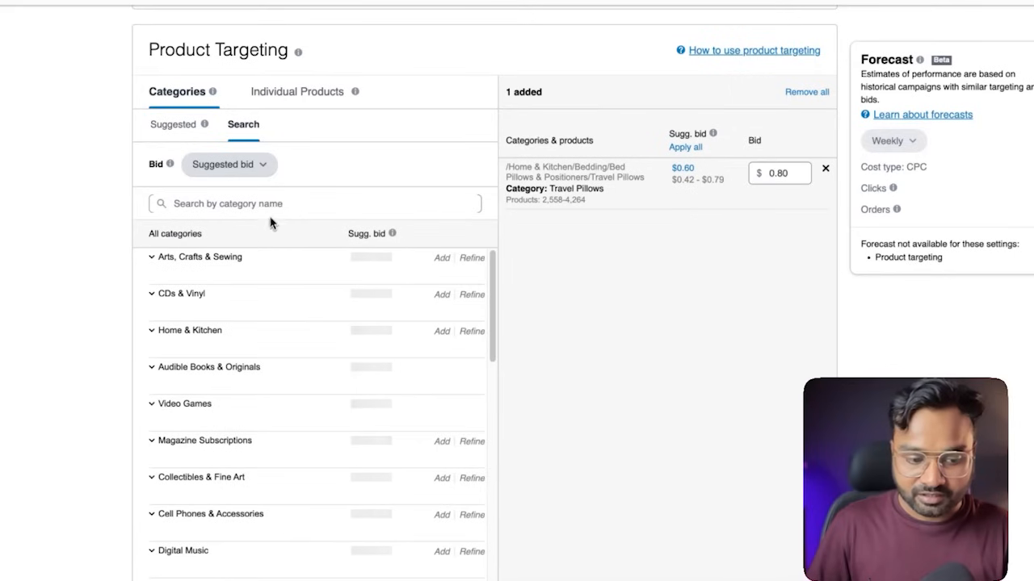
click(273, 204)
text(coffee)
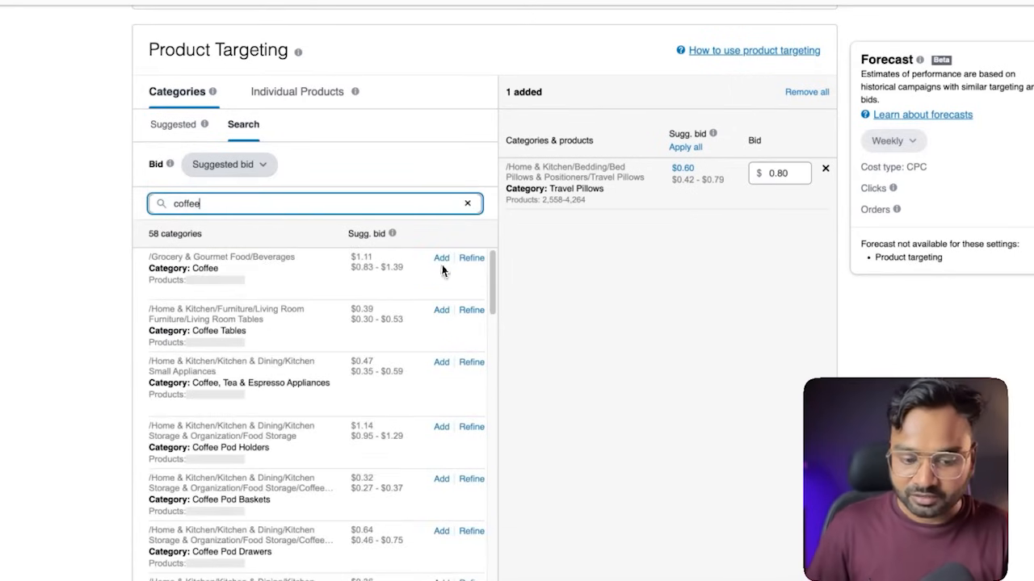
click(441, 259)
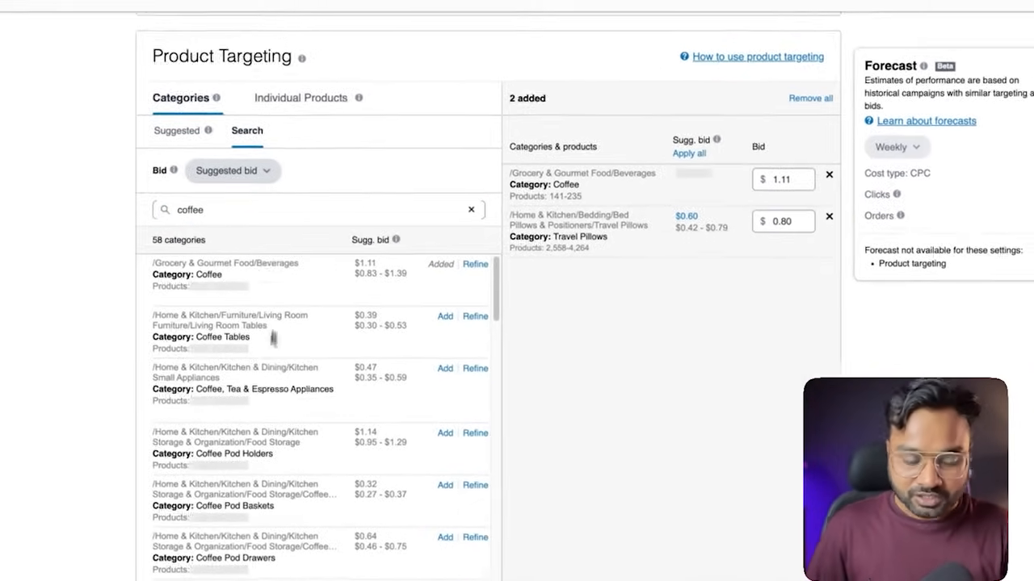
Add the first two suggested individual products, the gray and black Sunany travel pillows, as Expanded targets
click(299, 104)
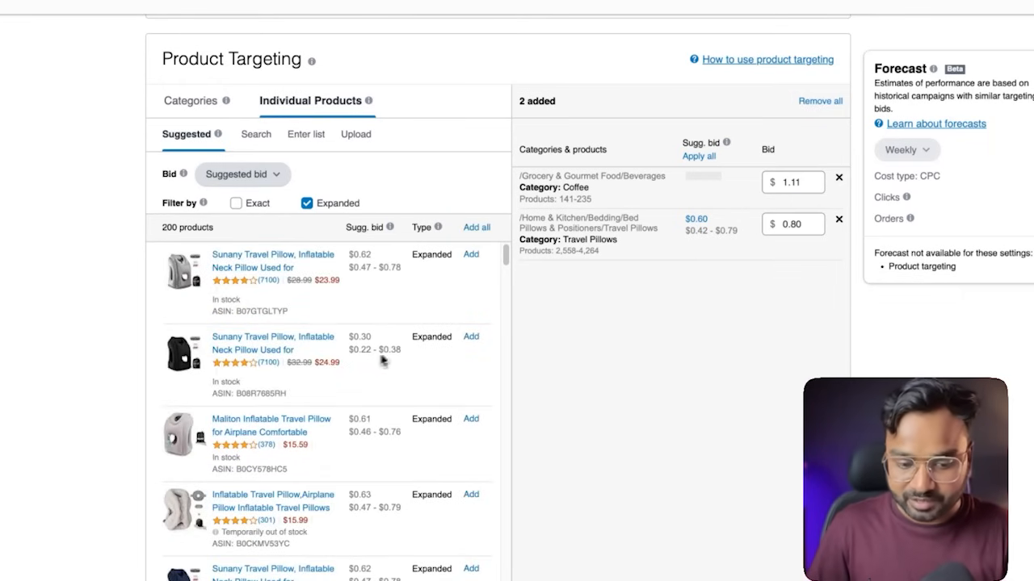
click(472, 255)
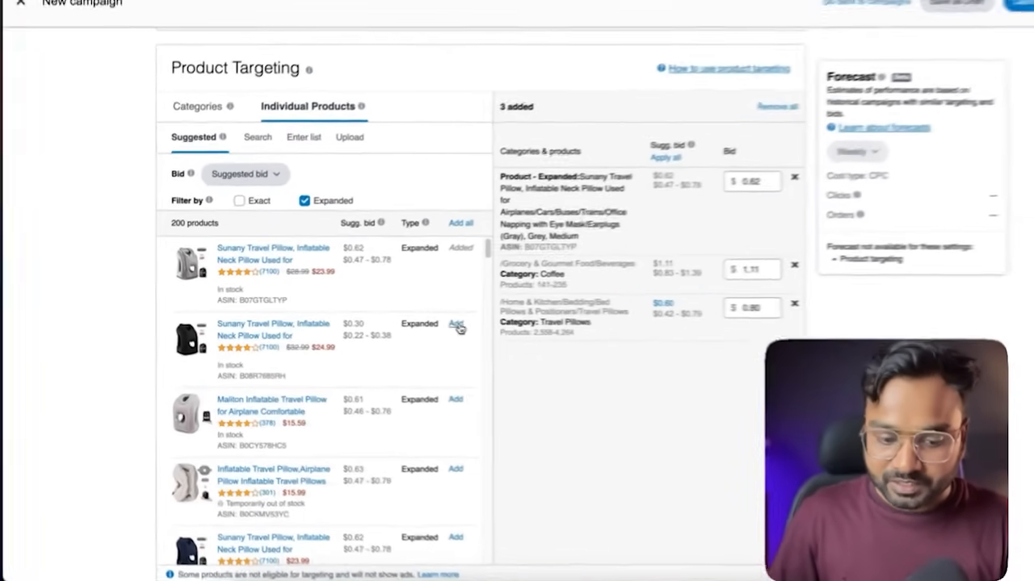
click(406, 321)
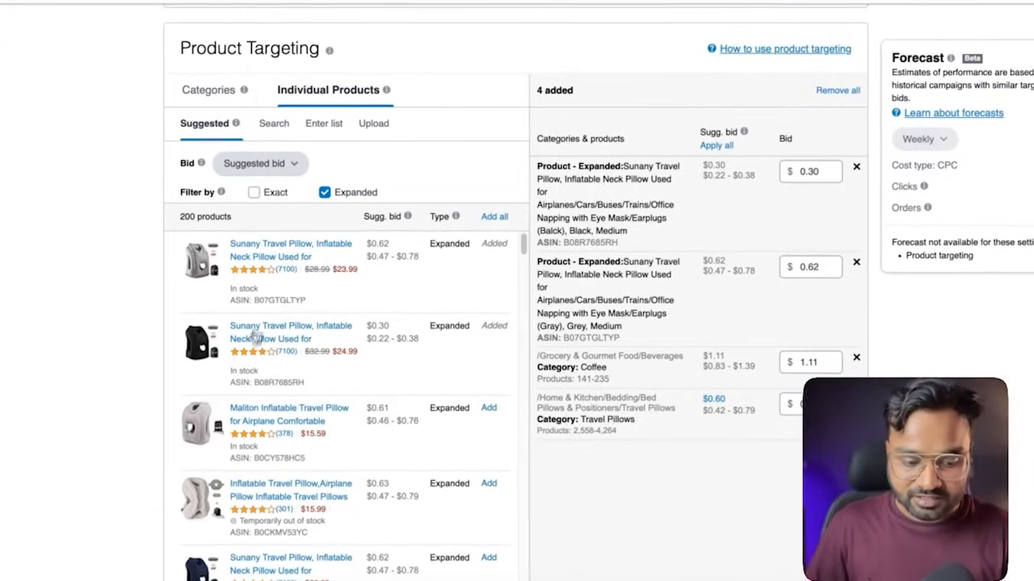
Include Exact in the suggested products filter, try it without Expanded, and leave both targeting types selected
mouse_move(215, 197)
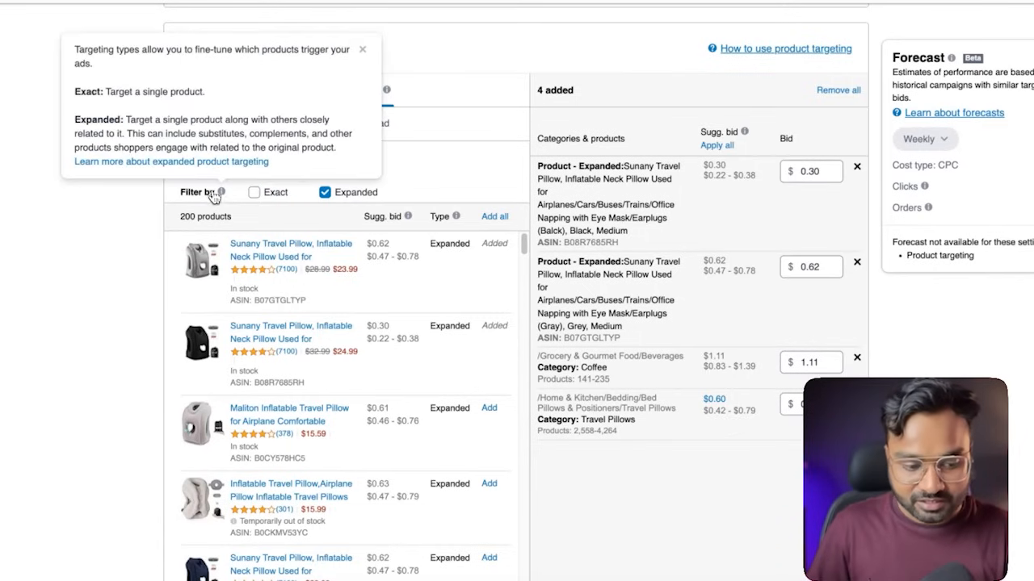
click(253, 196)
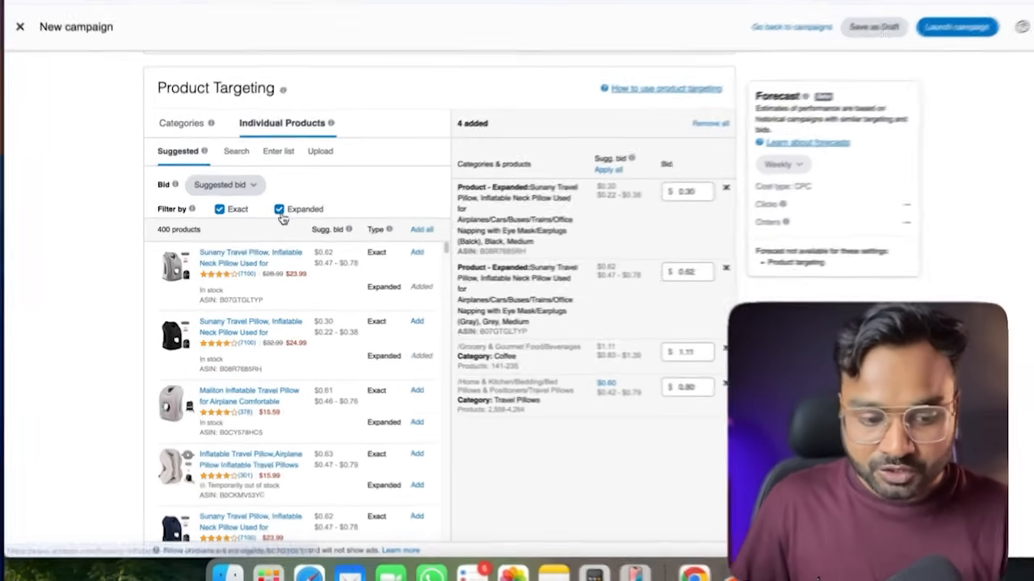
click(274, 213)
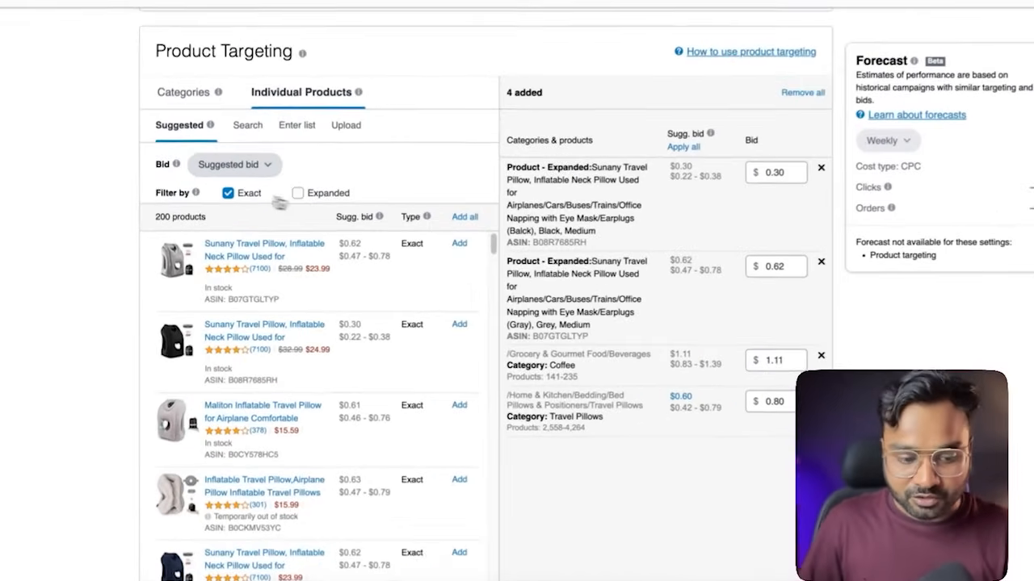
click(300, 193)
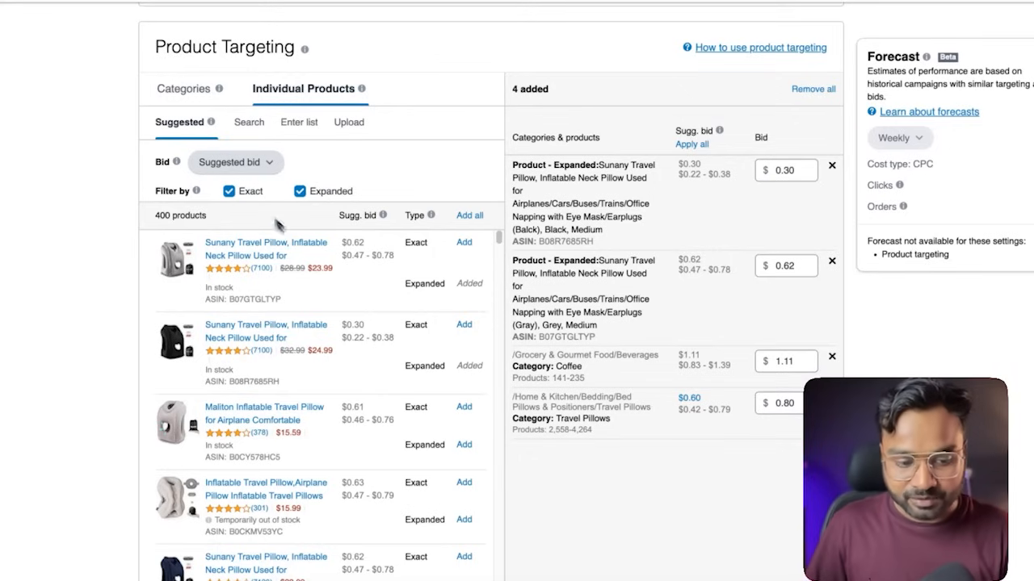
Add the suggested gray Maliton inflatable travel pillow as both an Exact and an Expanded product target
scroll(385, 365, down, 1)
click(462, 353)
scroll(466, 365, down, 1)
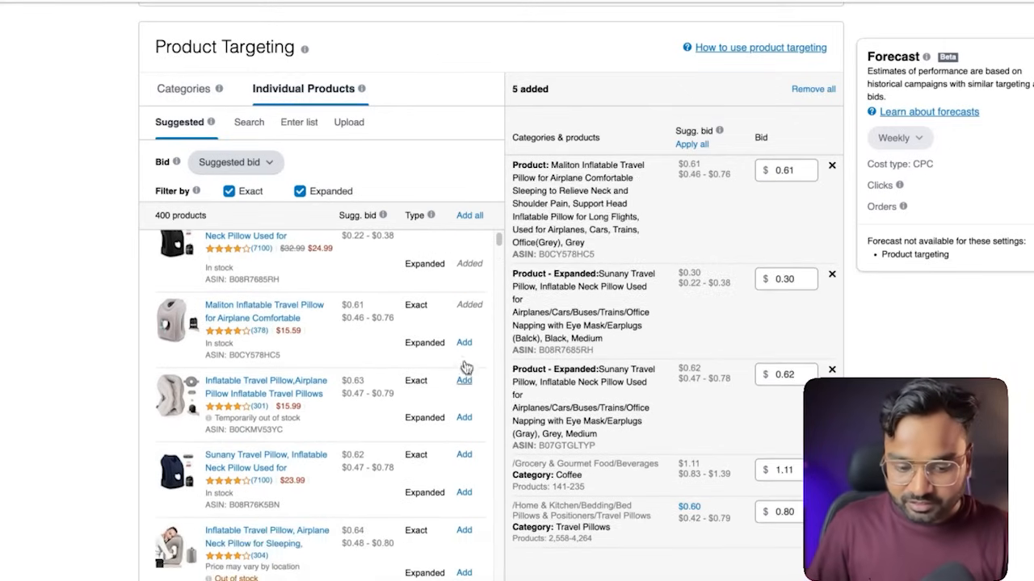
click(464, 344)
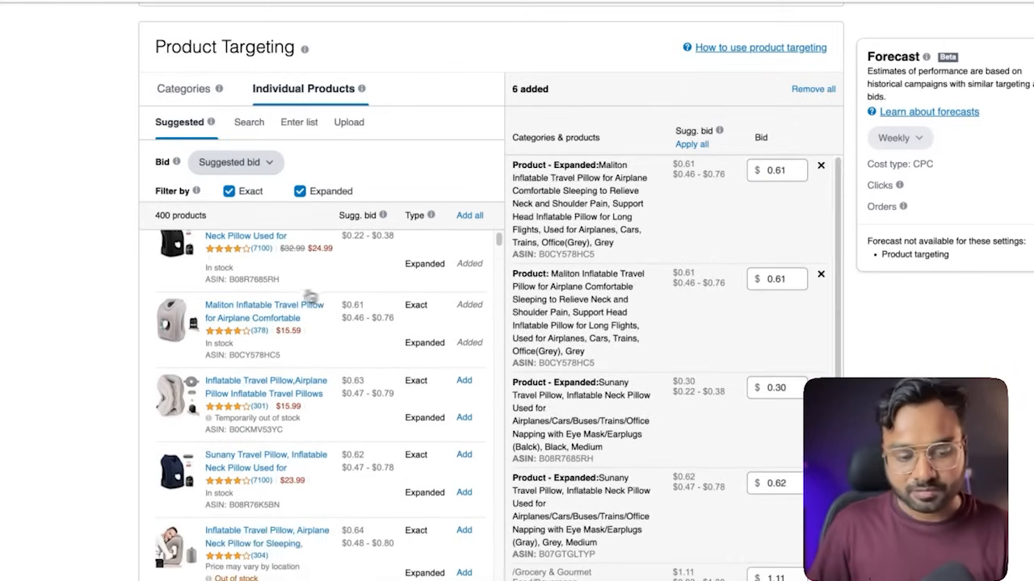
Inspect the bid fields of the added product targets and the available bid options for individual products
scroll(318, 296, up, 1)
scroll(268, 301, up, 1)
click(788, 199)
click(770, 310)
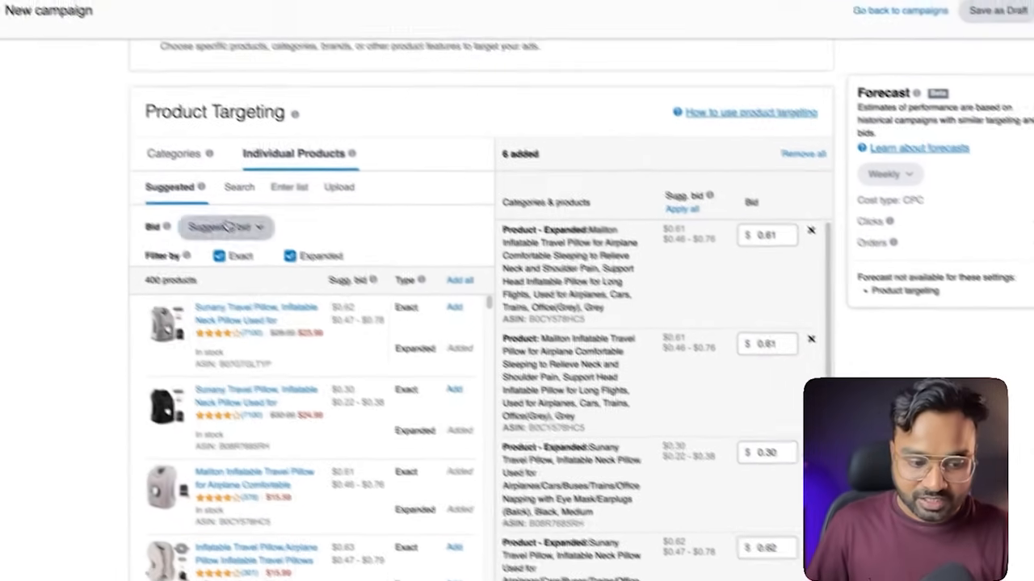
click(165, 179)
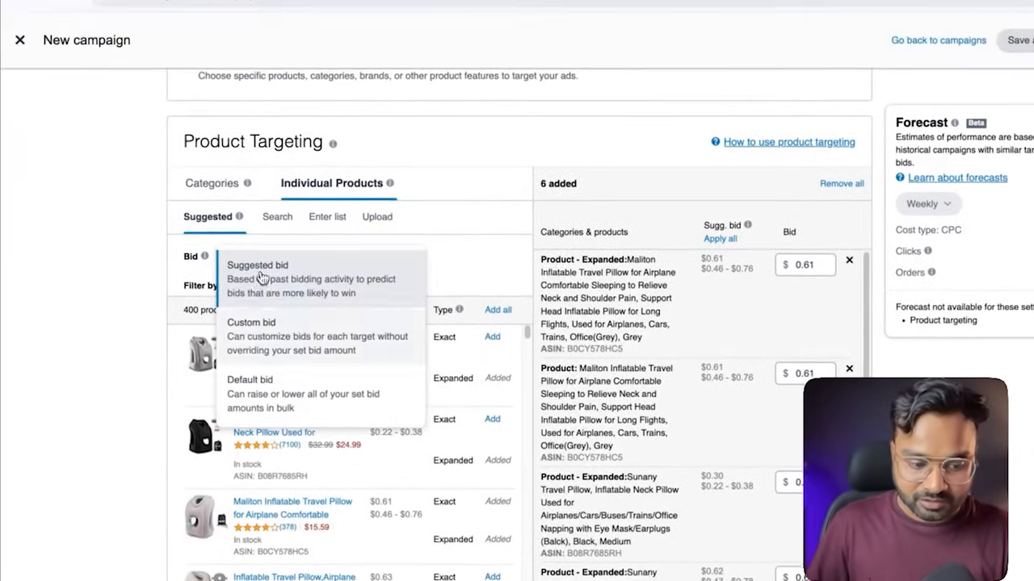
click(152, 244)
Search the individual products for ASIN B00MC5X94A
click(290, 225)
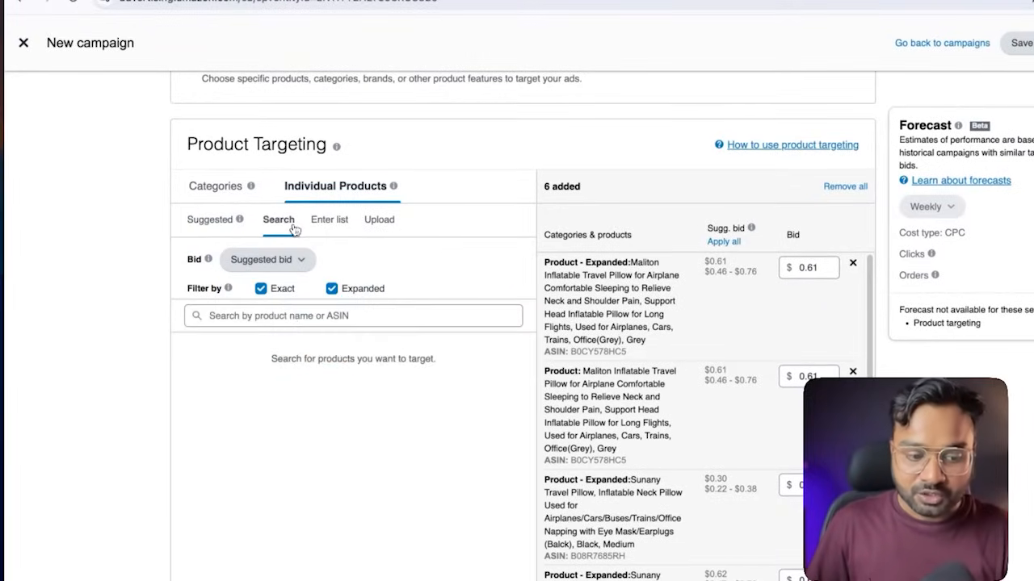
click(275, 318)
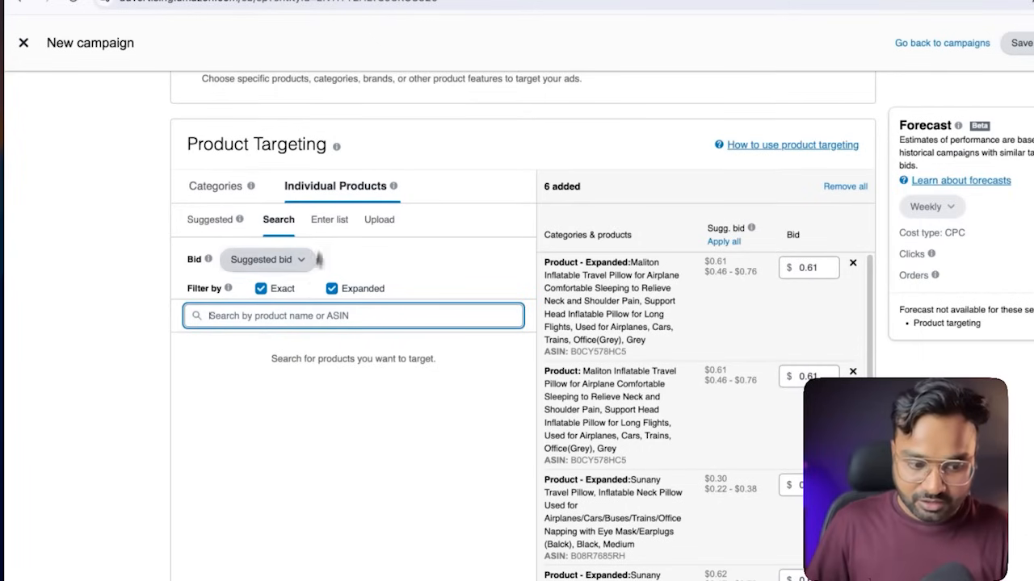
text(B00MC5X94A)
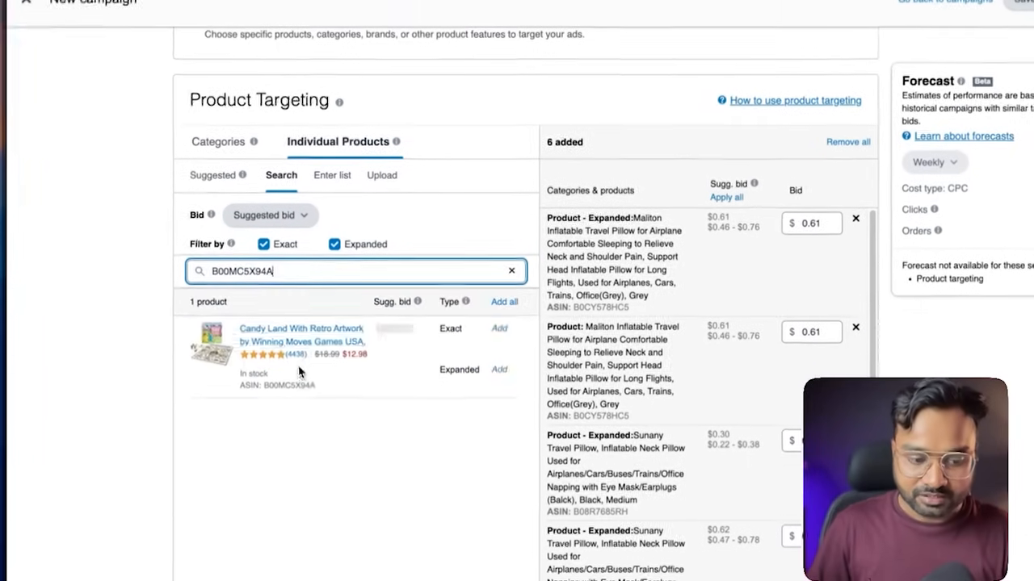
View the ASIN list entry and the upload option for targeting individual products
click(332, 162)
click(322, 310)
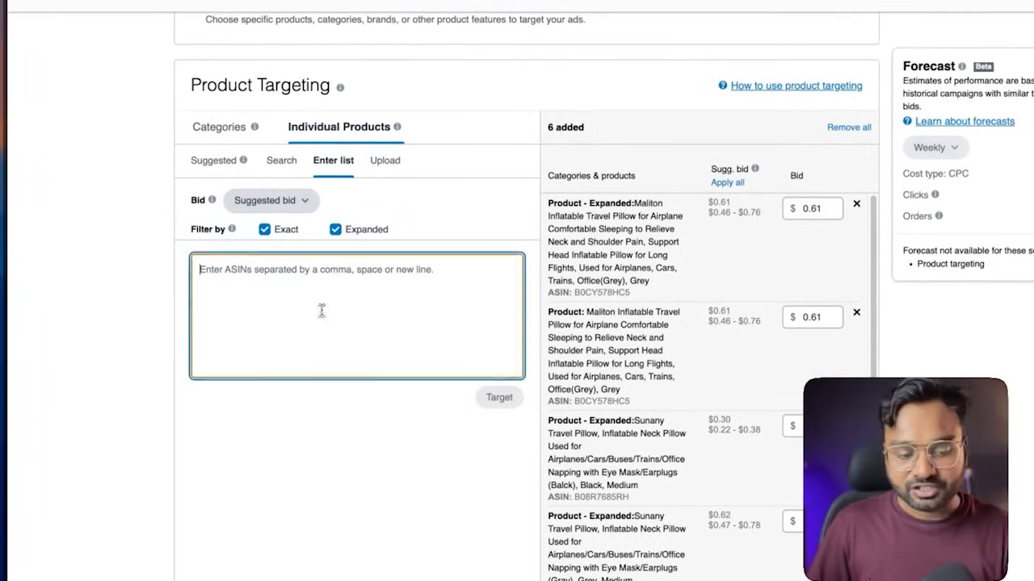
click(387, 162)
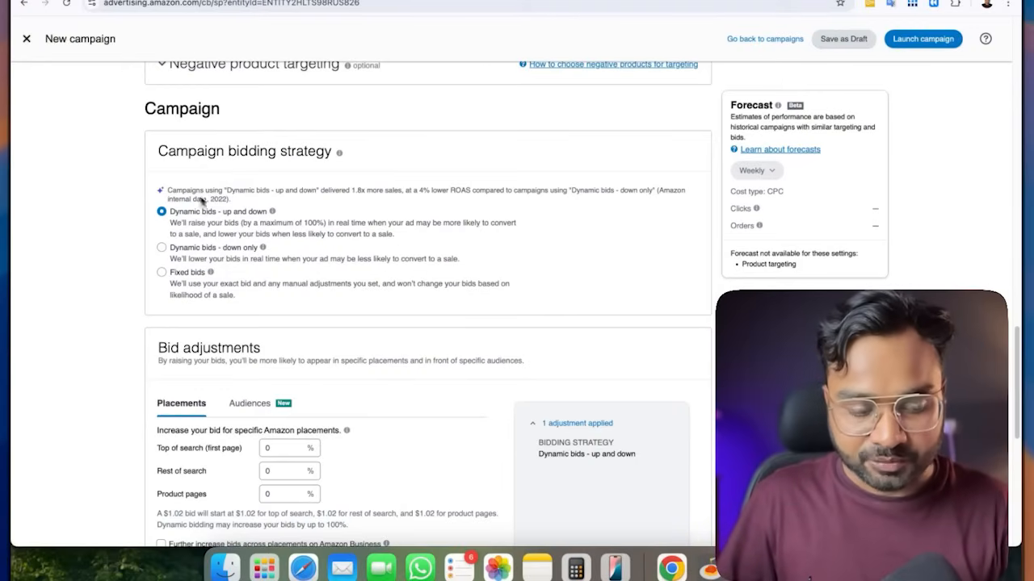
Examine the campaign bidding strategy, the placement bid adjustments and the campaign settings, including the portfolio choices
scroll(255, 207, down, 1)
scroll(255, 207, down, 1)
scroll(205, 227, down, 2)
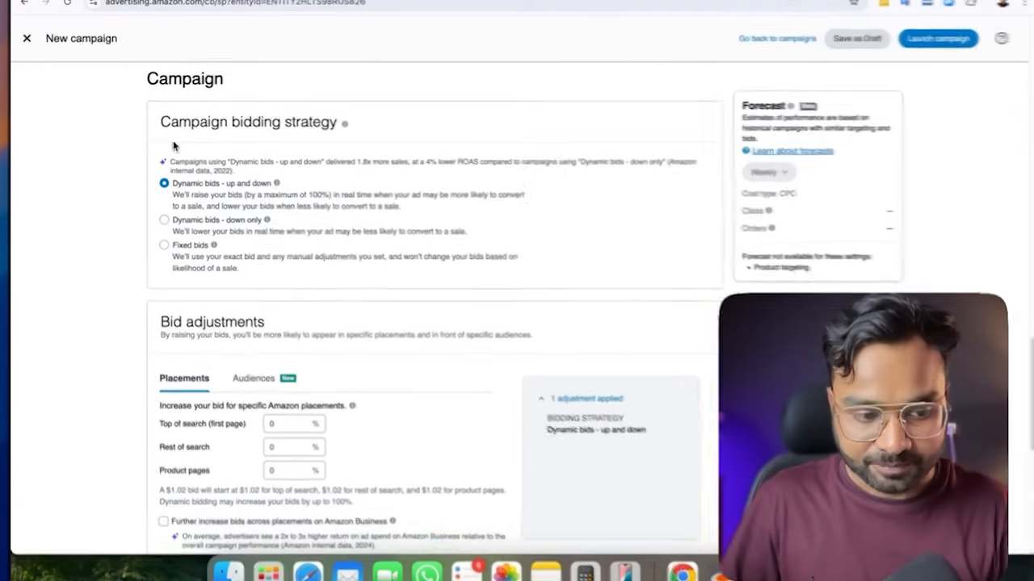
scroll(261, 226, down, 6)
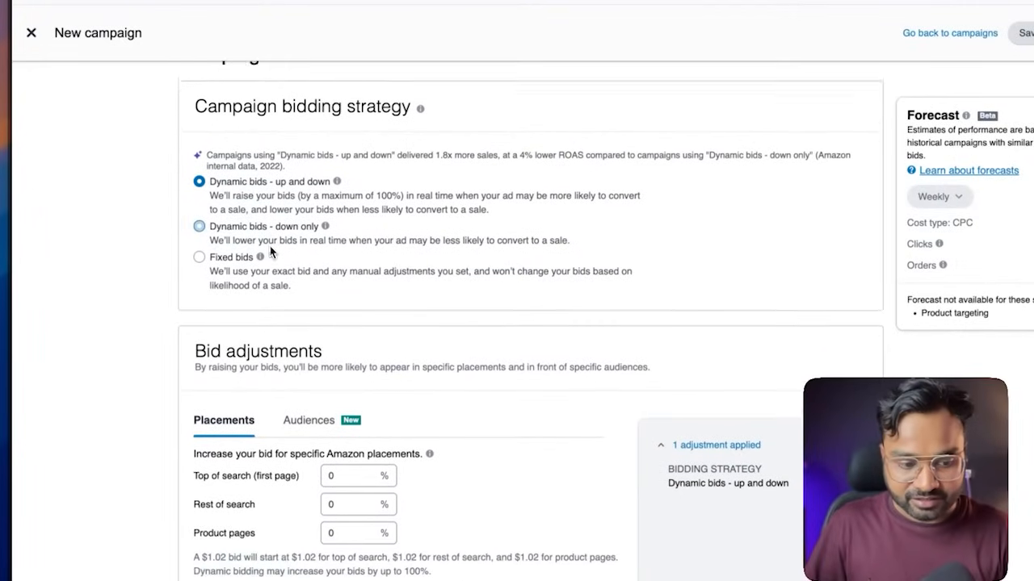
scroll(260, 258, down, 8)
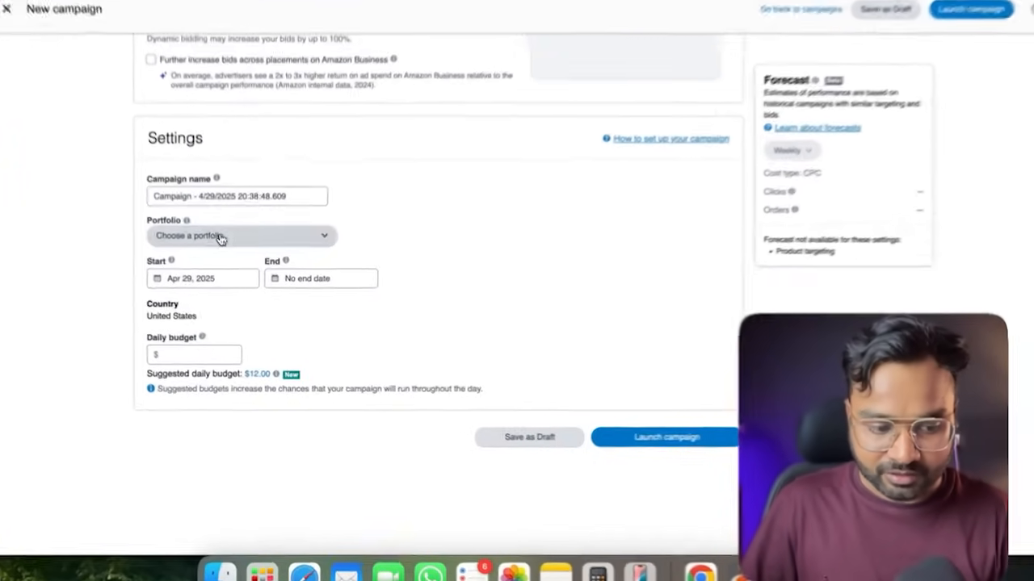
click(244, 250)
click(517, 256)
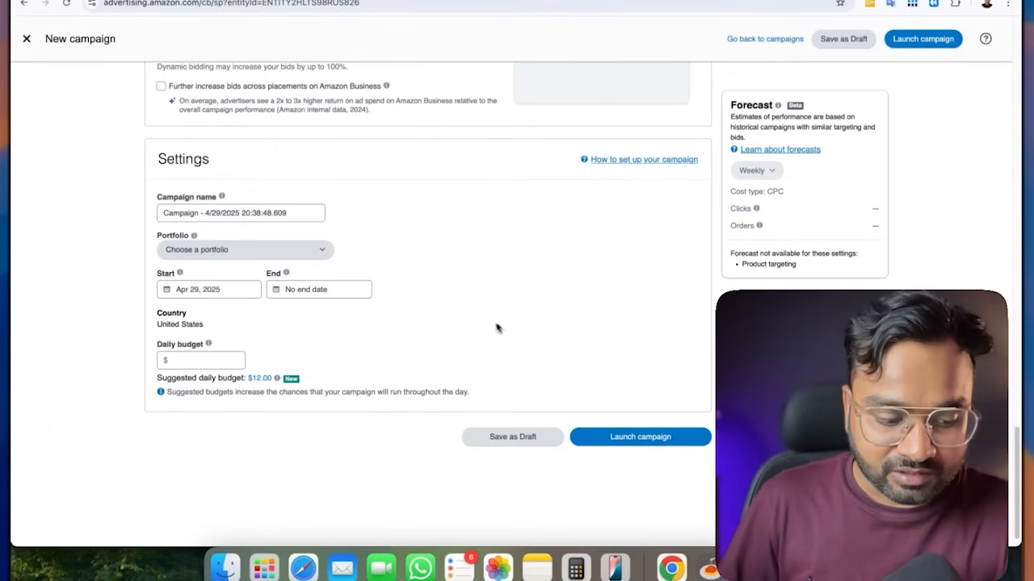
scroll(377, 268, up, 5)
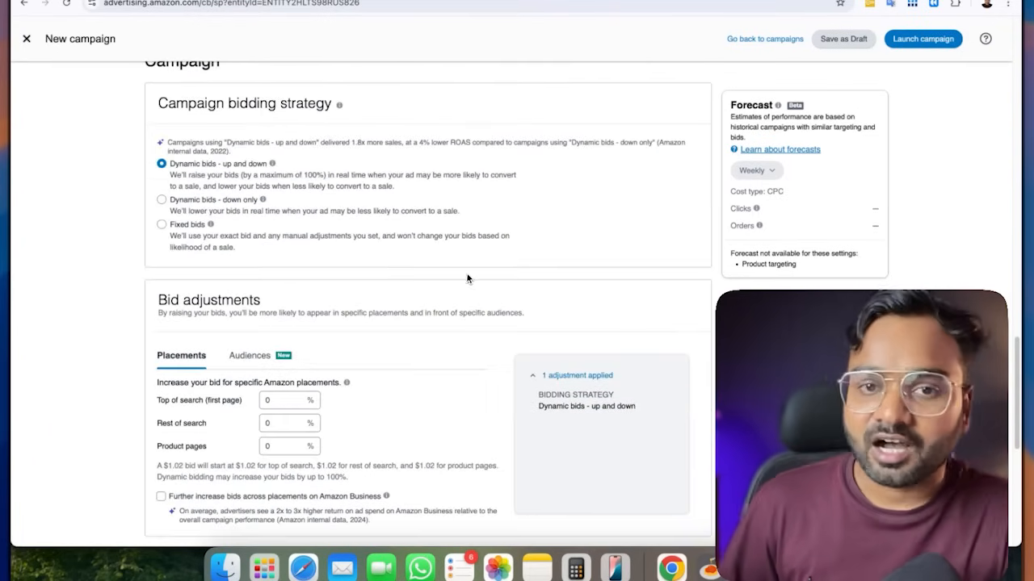